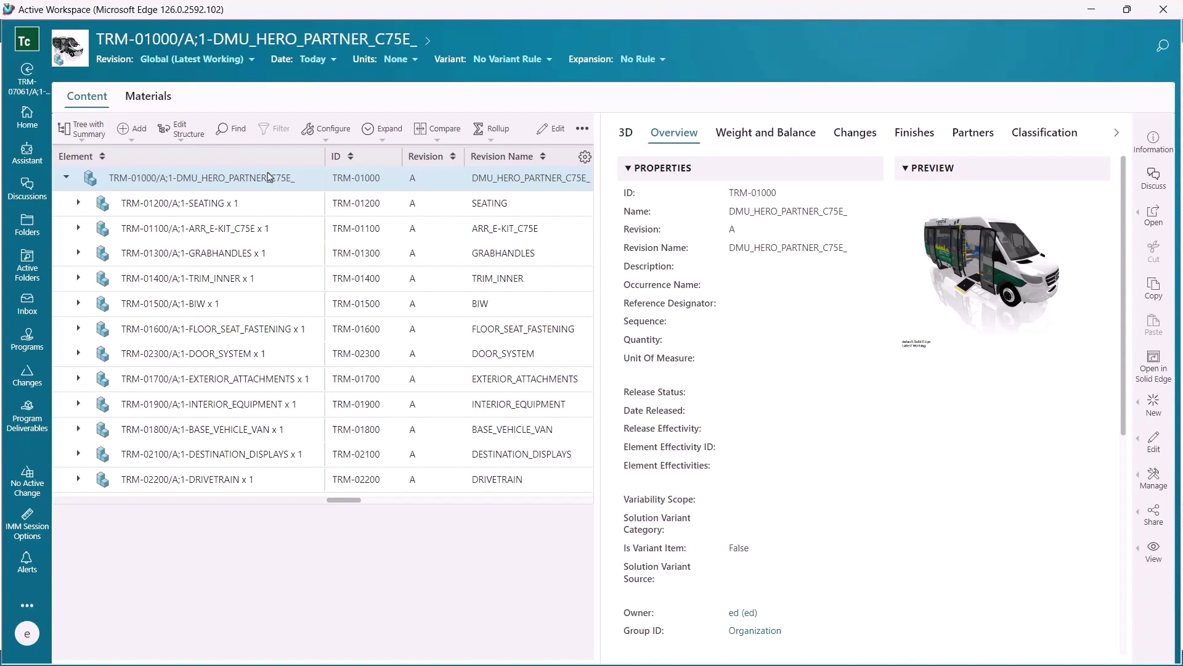
# Open the top-level DMU_HERO_PARTNER_C75E_ assembly (TRM-01000) from Teamcenter Active Workspace in Solid Edge
pyautogui.click(269, 177)
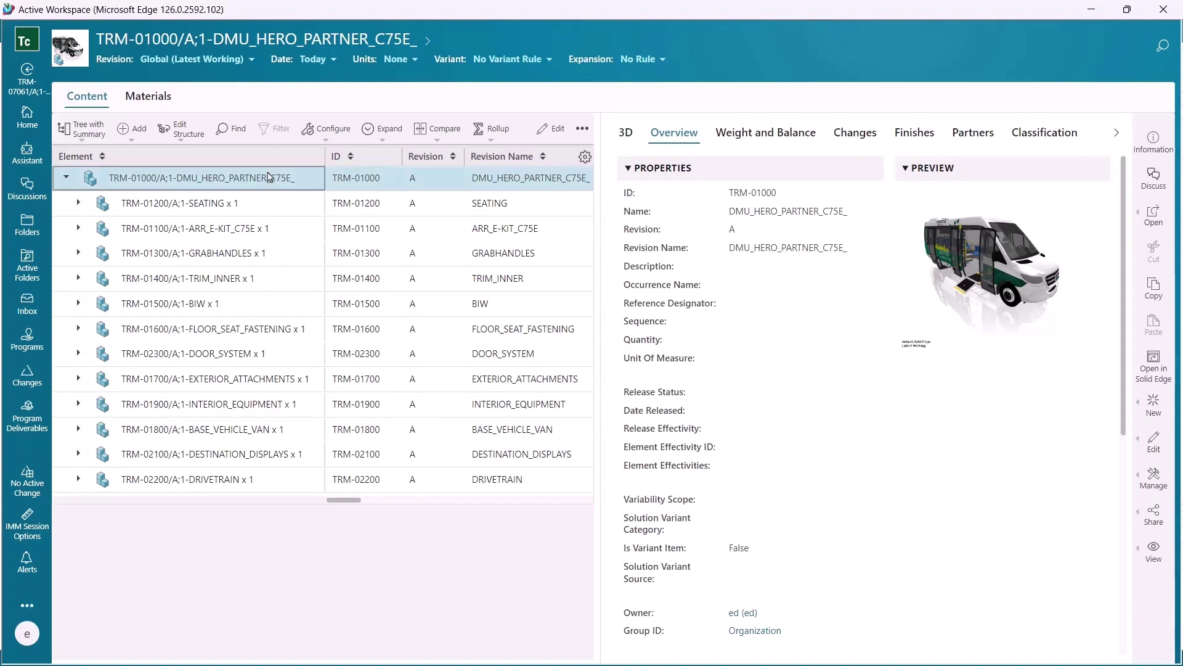
pyautogui.click(1138, 219)
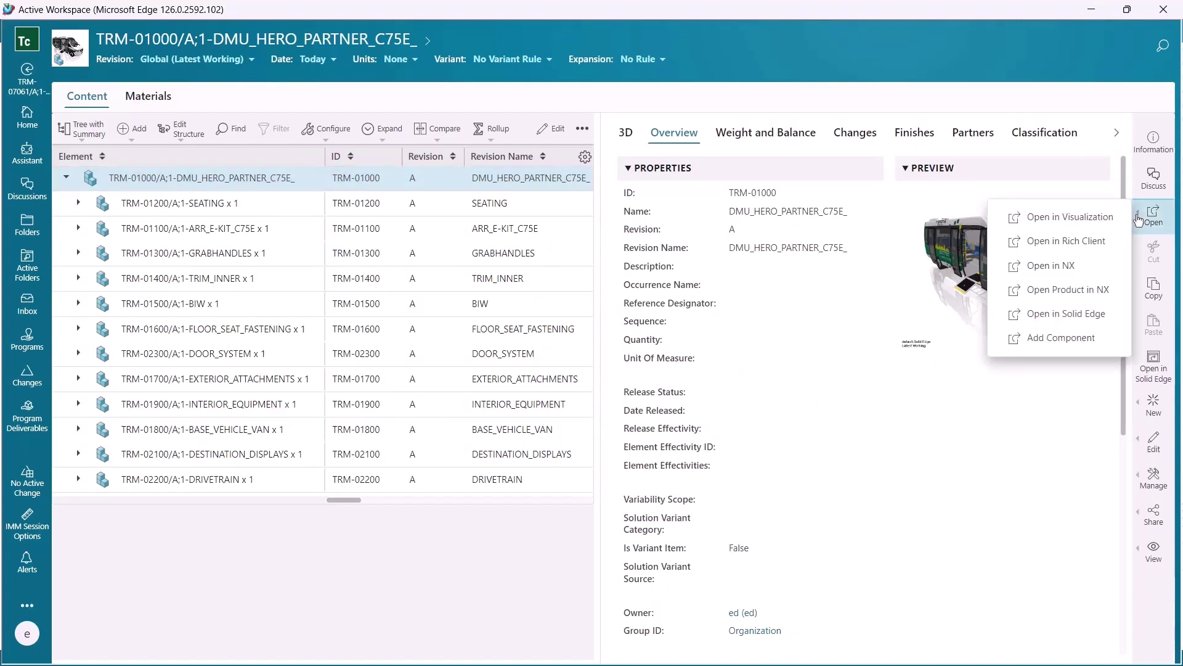
pyautogui.click(1112, 312)
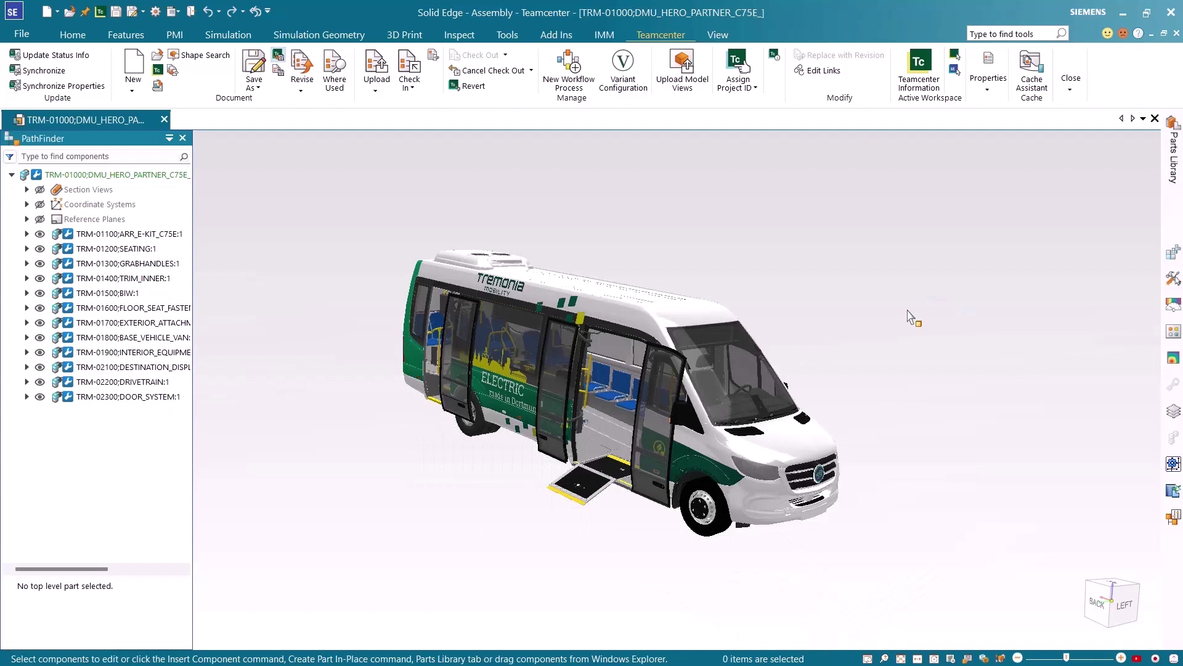
pyautogui.scroll(4, 1000, 304)
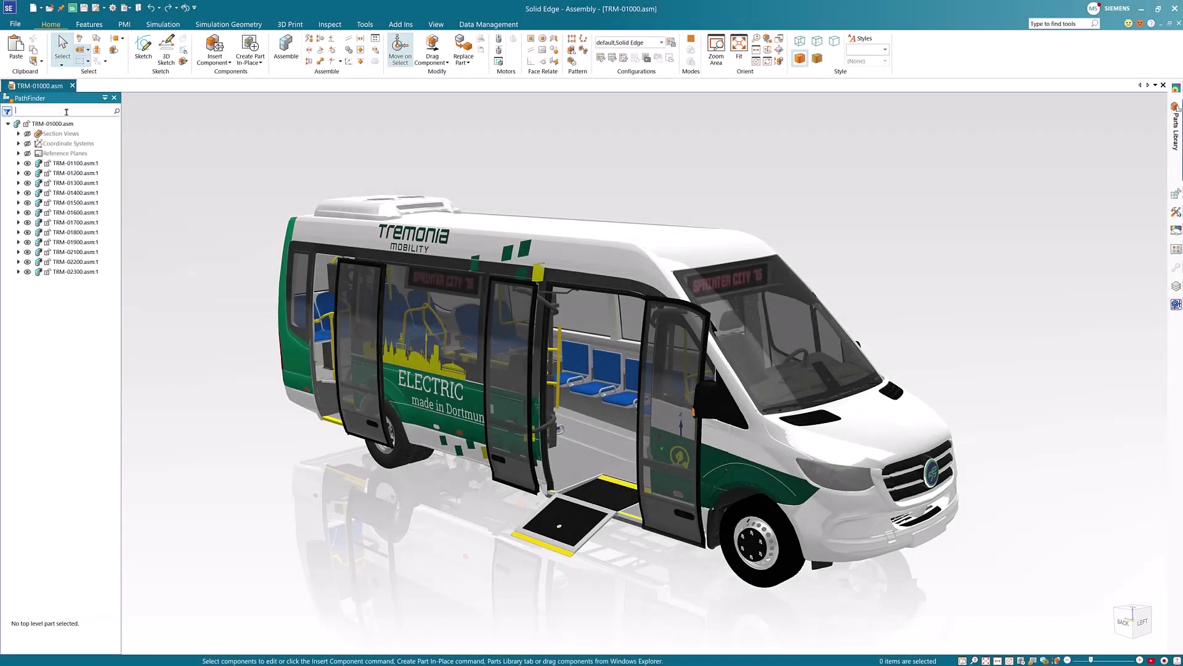
# Find component TRM-07175 in the bus assembly with the search "*7175" and open the sheet metal part in its own window
pyautogui.click(66, 111)
pyautogui.write('*7175')
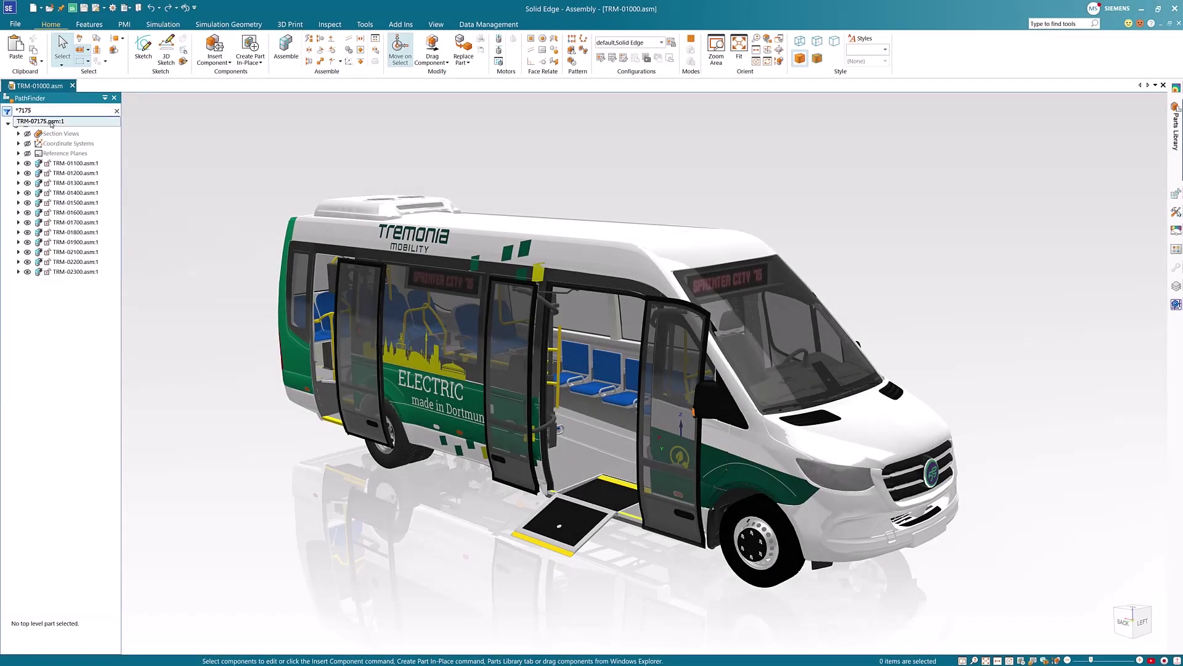
pyautogui.click(52, 125)
pyautogui.scroll(8, 775, 504)
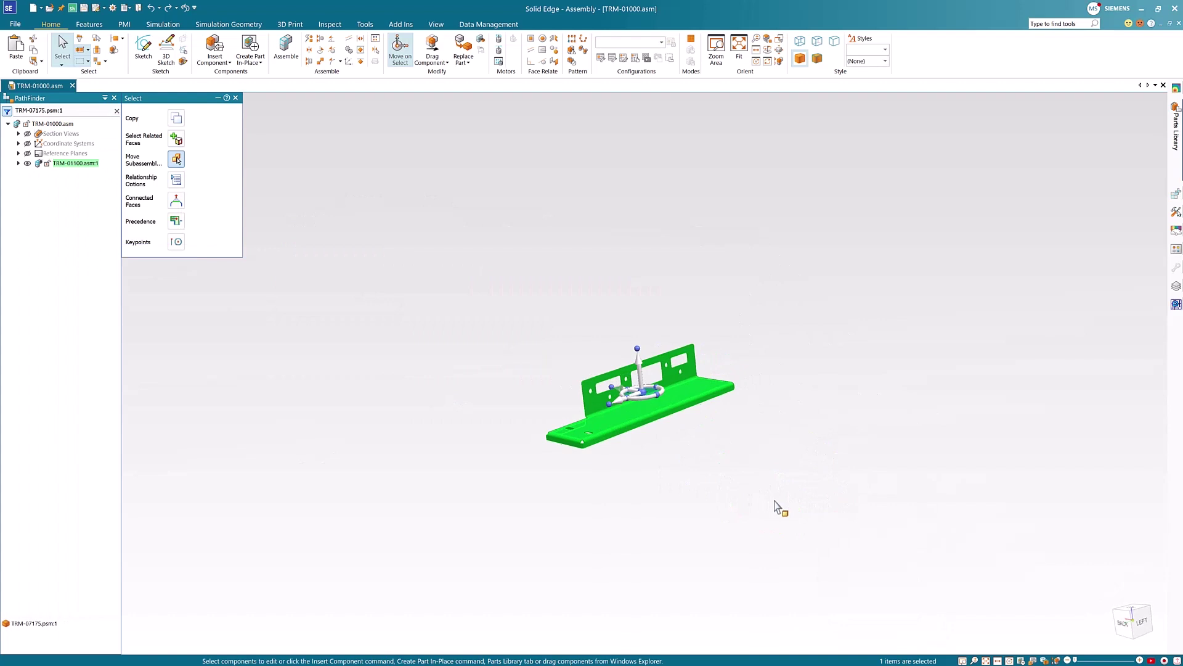
pyautogui.click(778, 506)
pyautogui.click(649, 426)
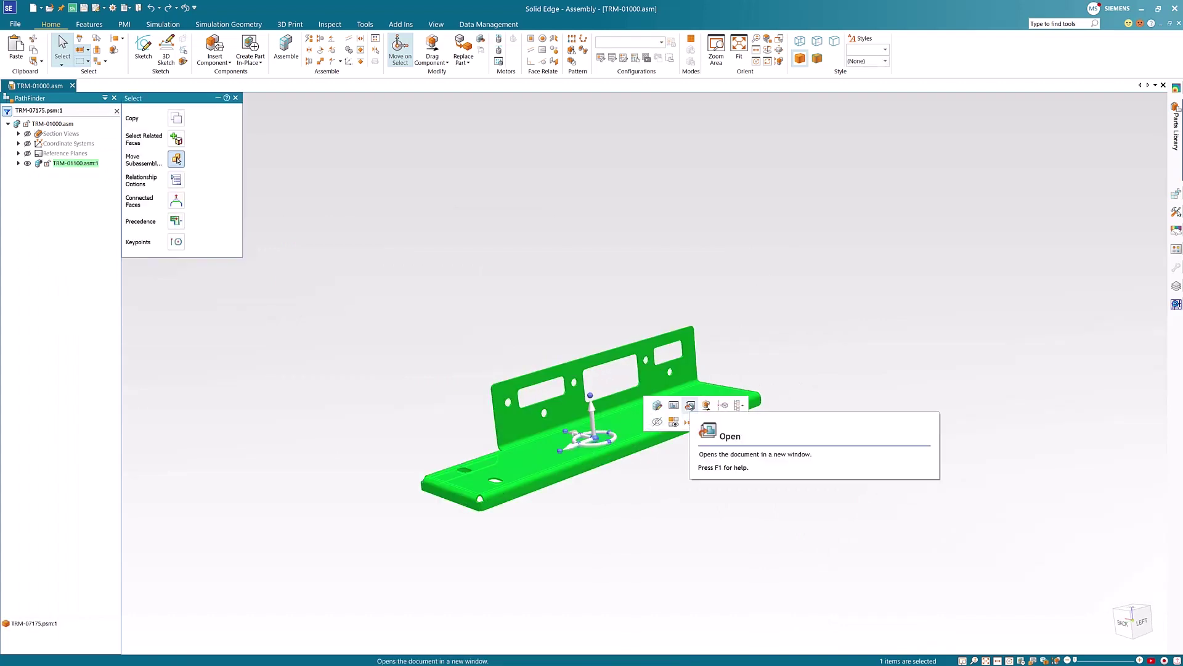
pyautogui.click(705, 404)
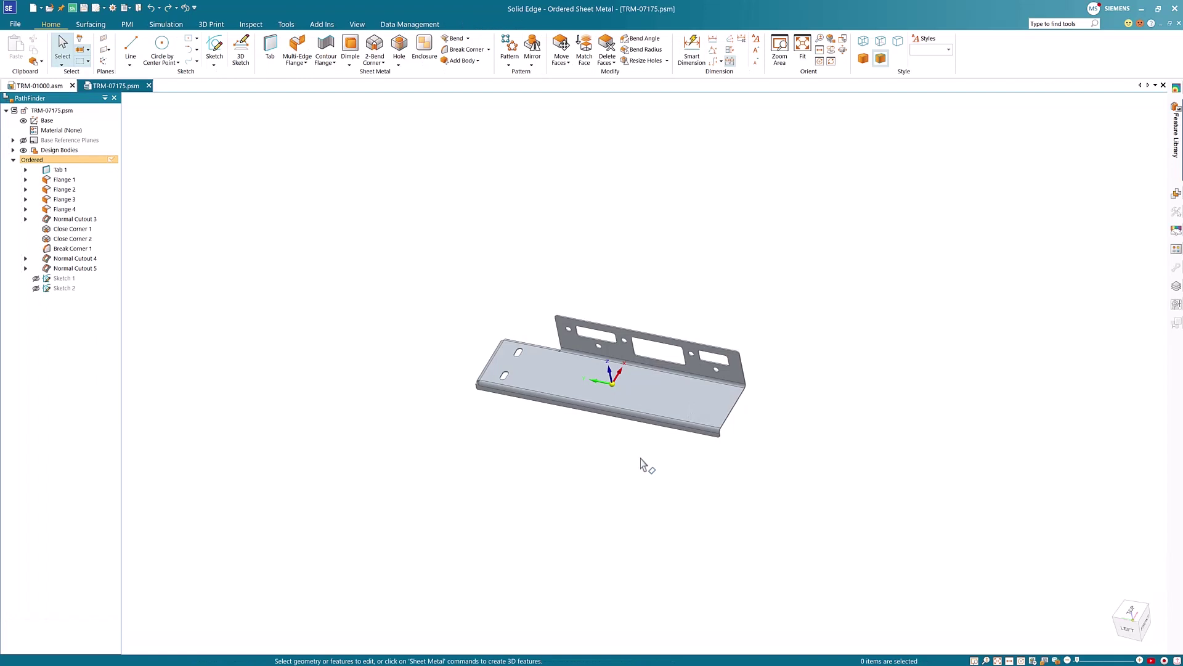
# Show Sketch 1 and use the Cut command to cut its slot profile out of the bracket's base plate
pyautogui.press('Home')
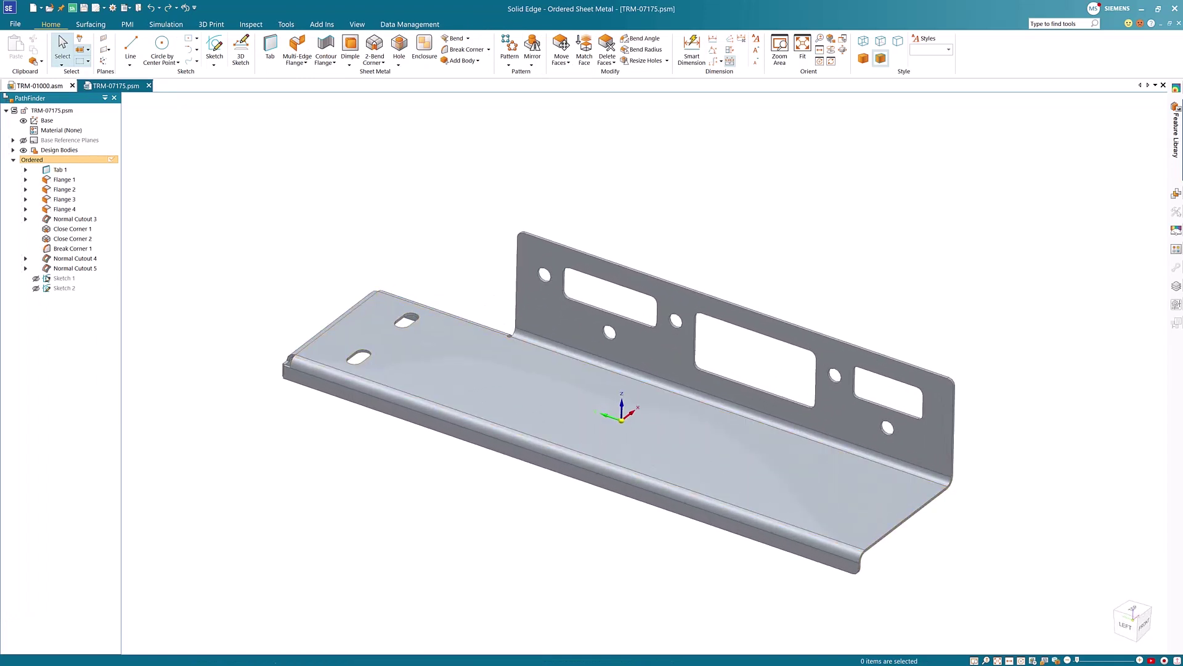
pyautogui.click(36, 278)
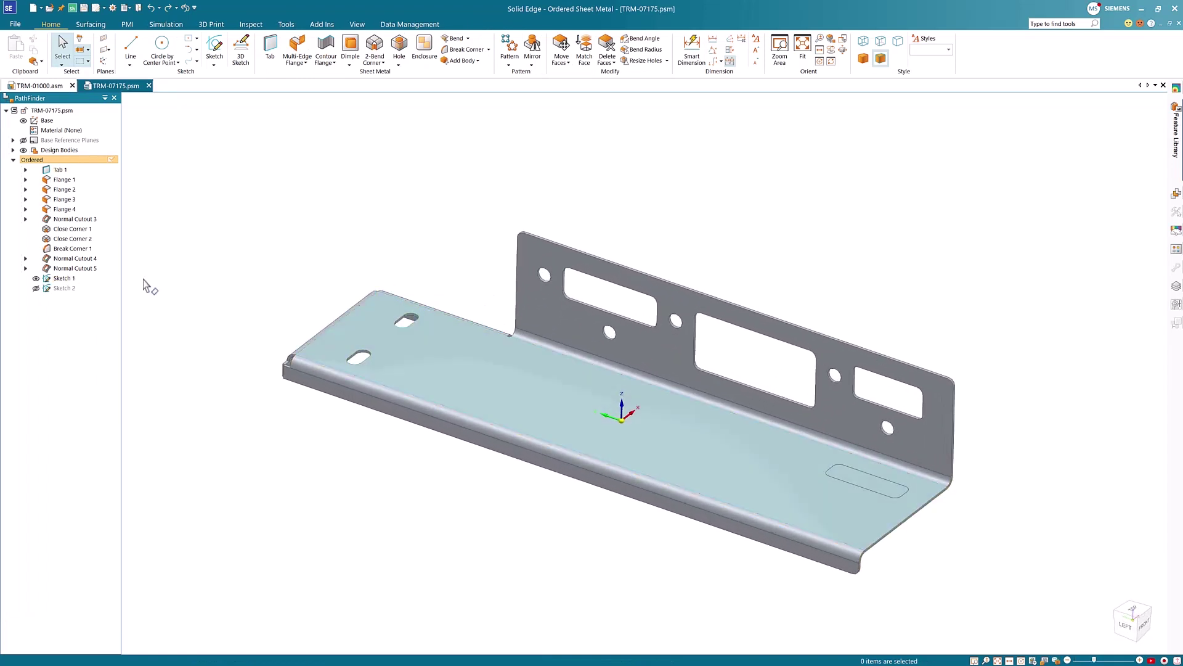
pyautogui.click(398, 64)
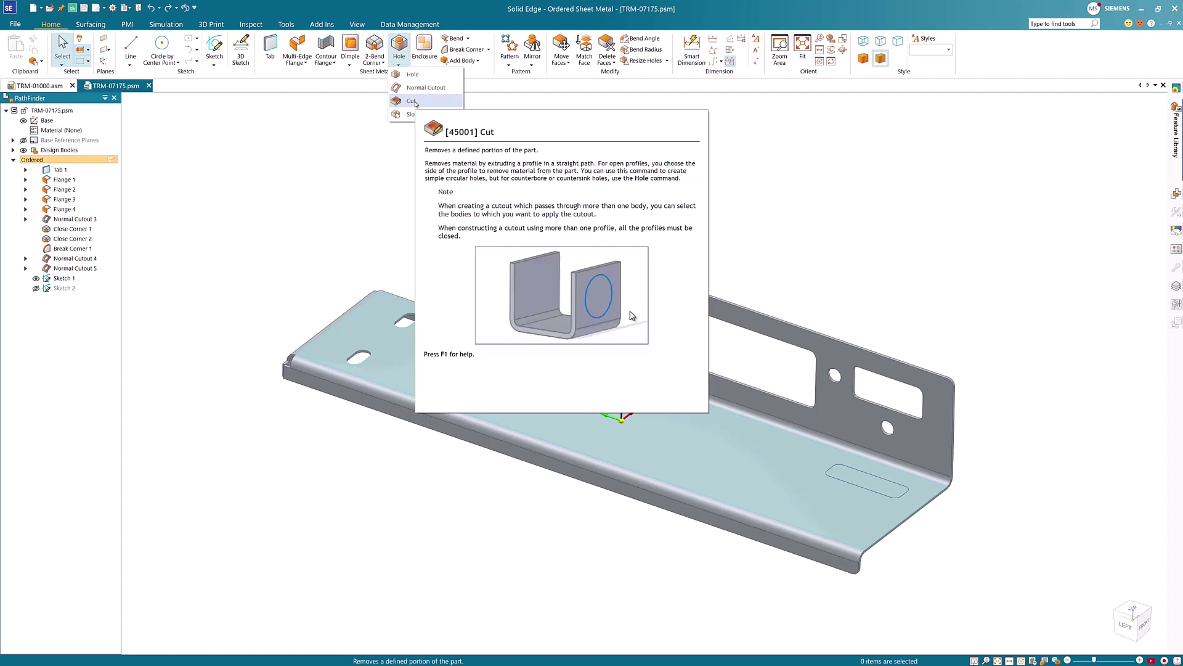
pyautogui.click(416, 105)
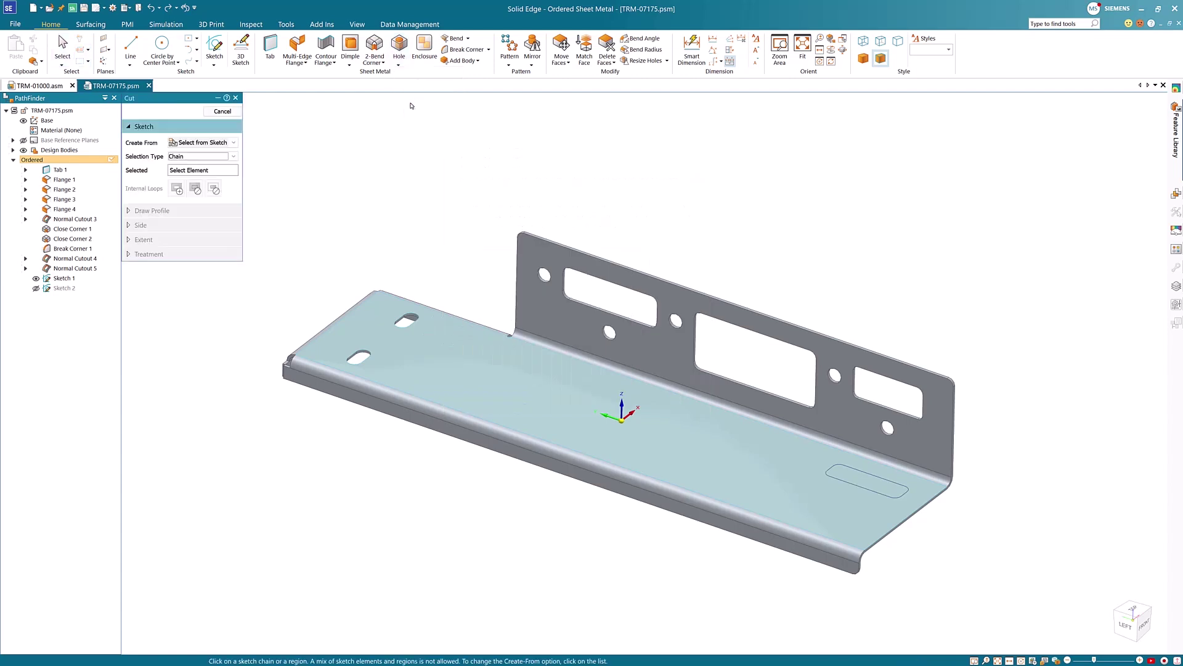
pyautogui.click(218, 98)
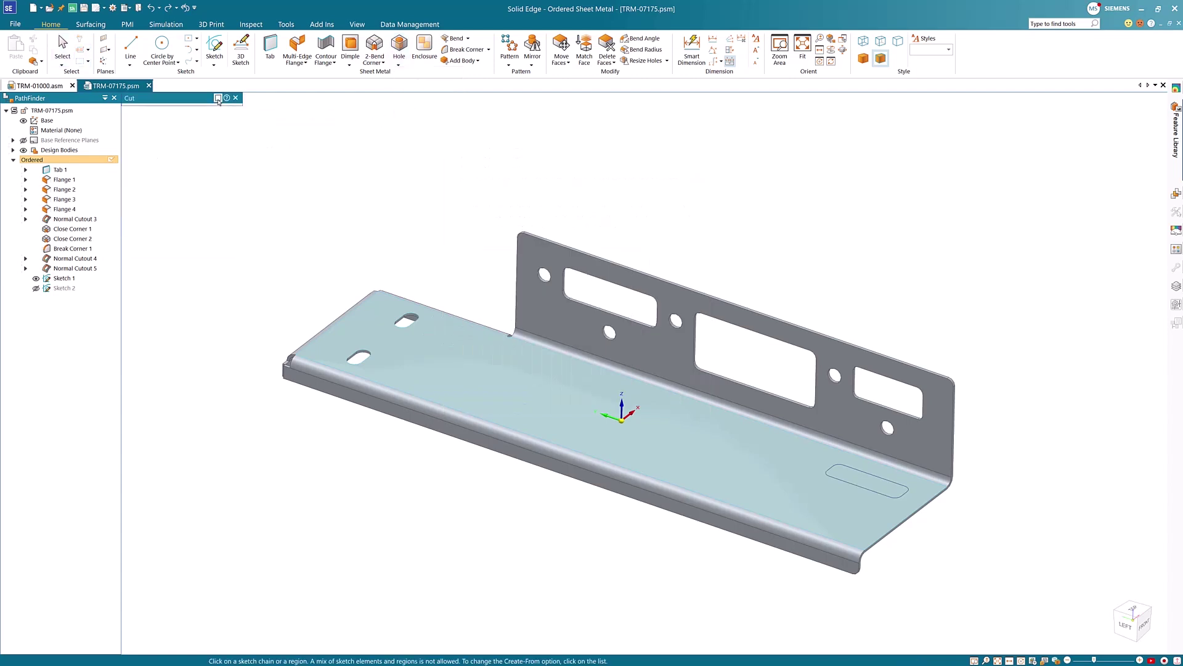
pyautogui.click(218, 100)
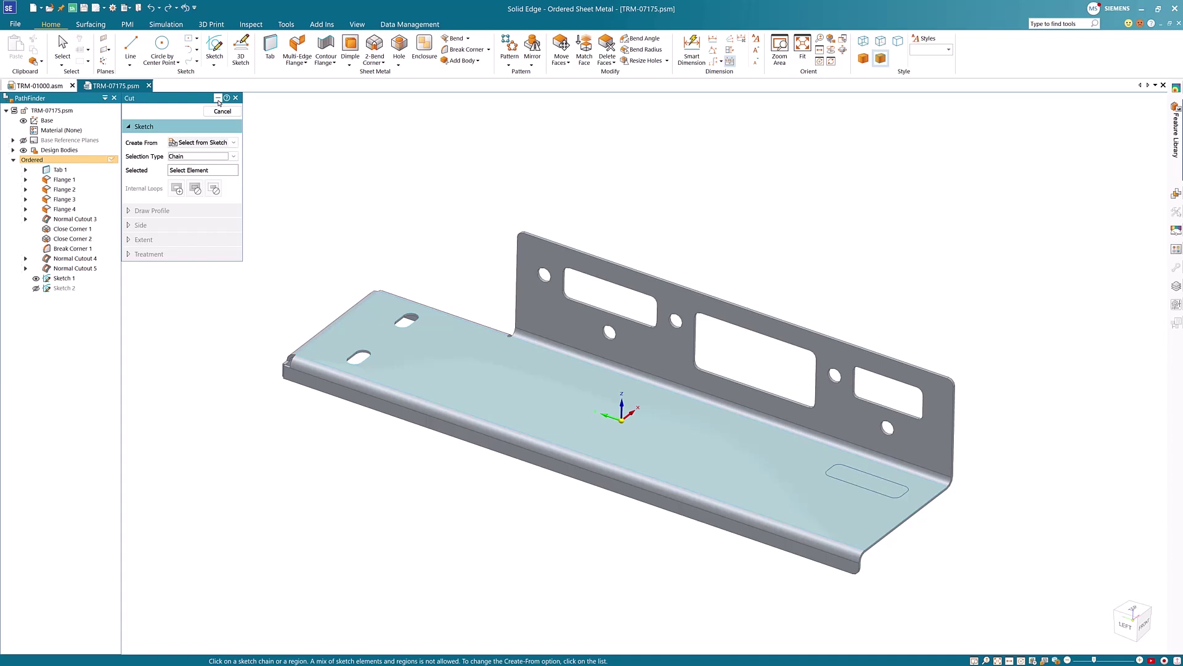
pyautogui.moveTo(242, 128)
pyautogui.mouseDown()
pyautogui.moveTo(205, 129)
pyautogui.moveTo(244, 126)
pyautogui.mouseUp()
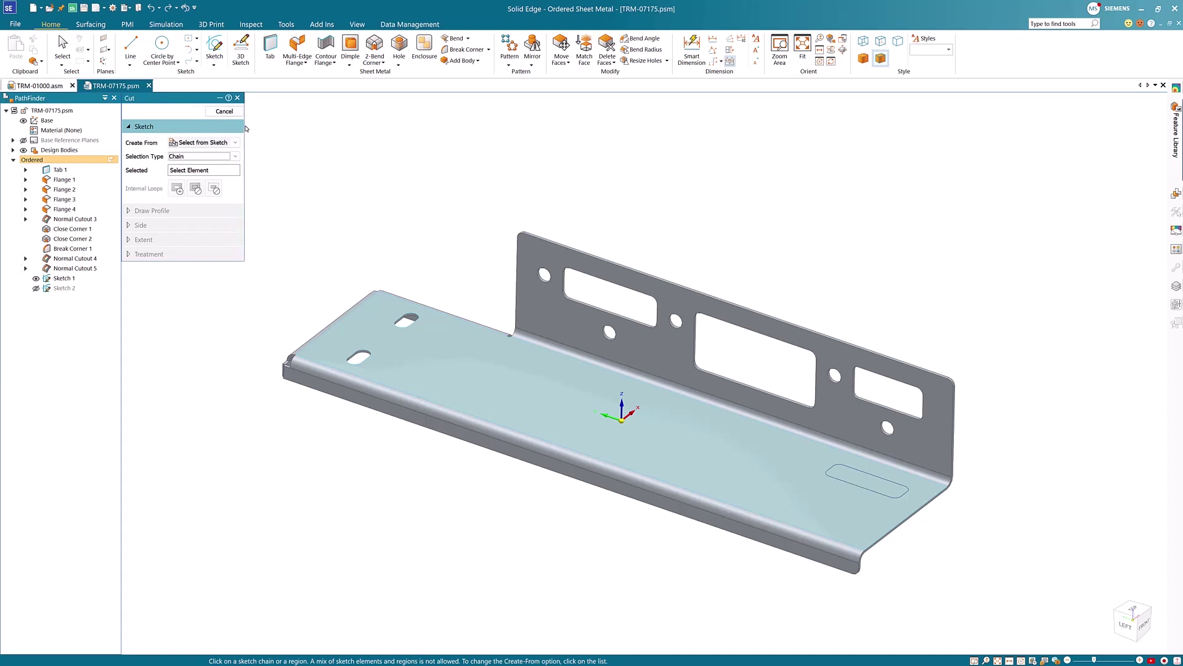
pyautogui.click(827, 479)
pyautogui.rightClick(950, 510)
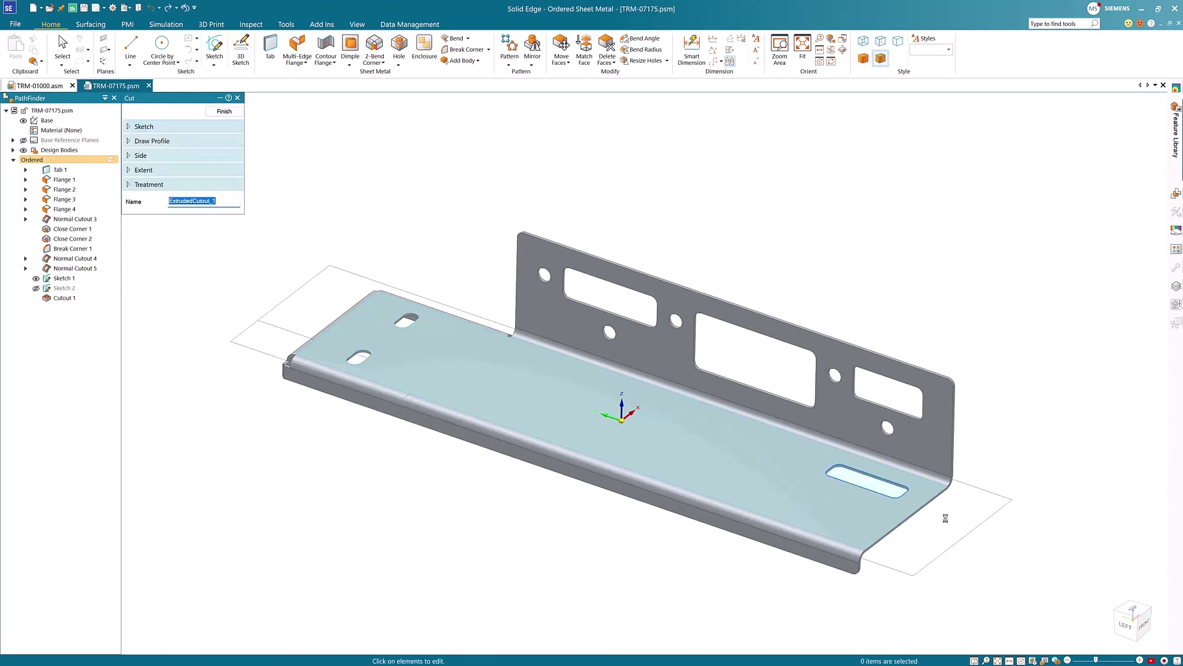
pyautogui.click(944, 516)
# Pattern the slot cutout on the base plate in a rectangular 4 by 2 grid spanning 250 mm by 40 mm, and hide Sketch 1
pyautogui.click(68, 299)
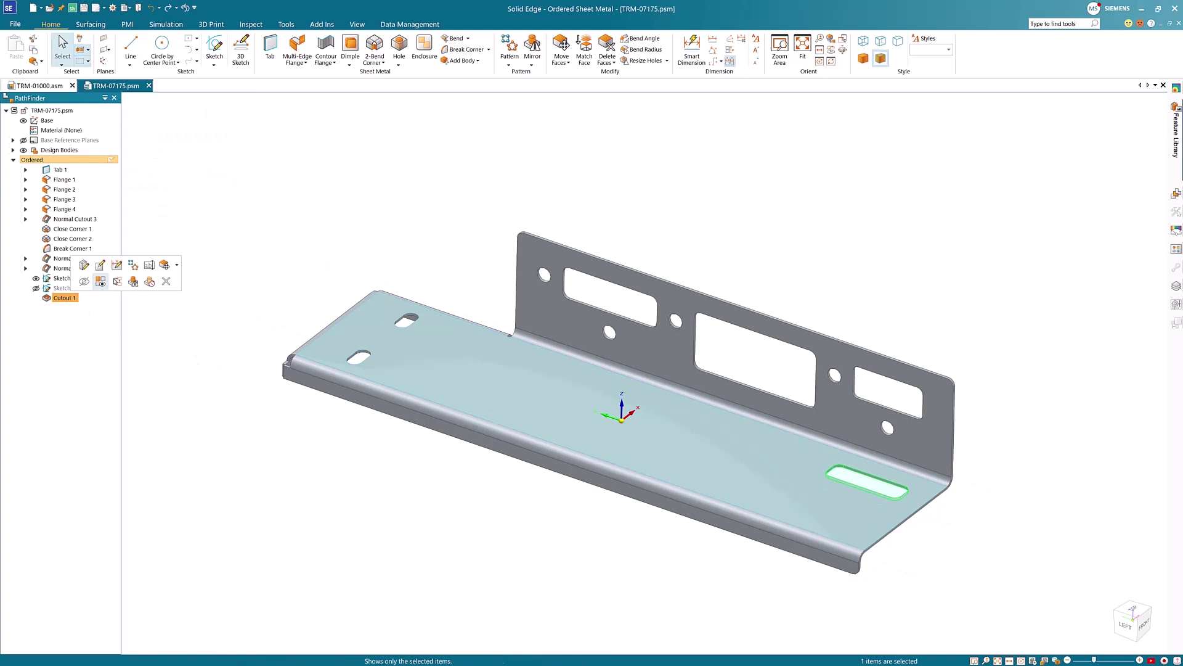
pyautogui.click(133, 264)
pyautogui.press('F3')
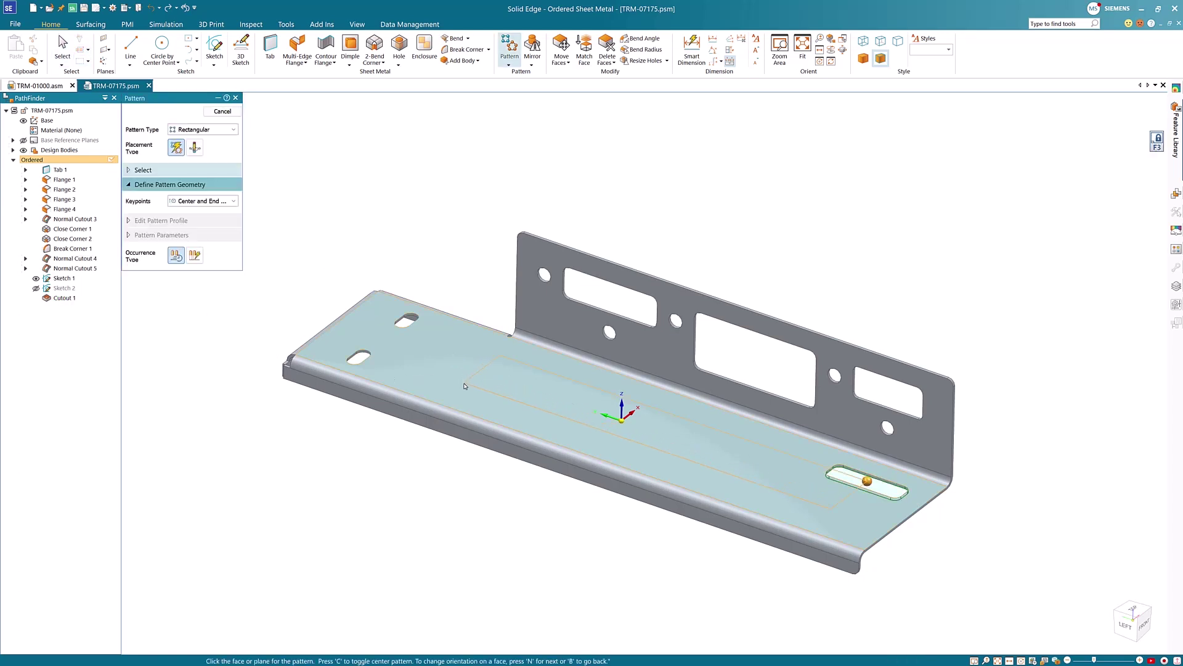
pyautogui.click(468, 389)
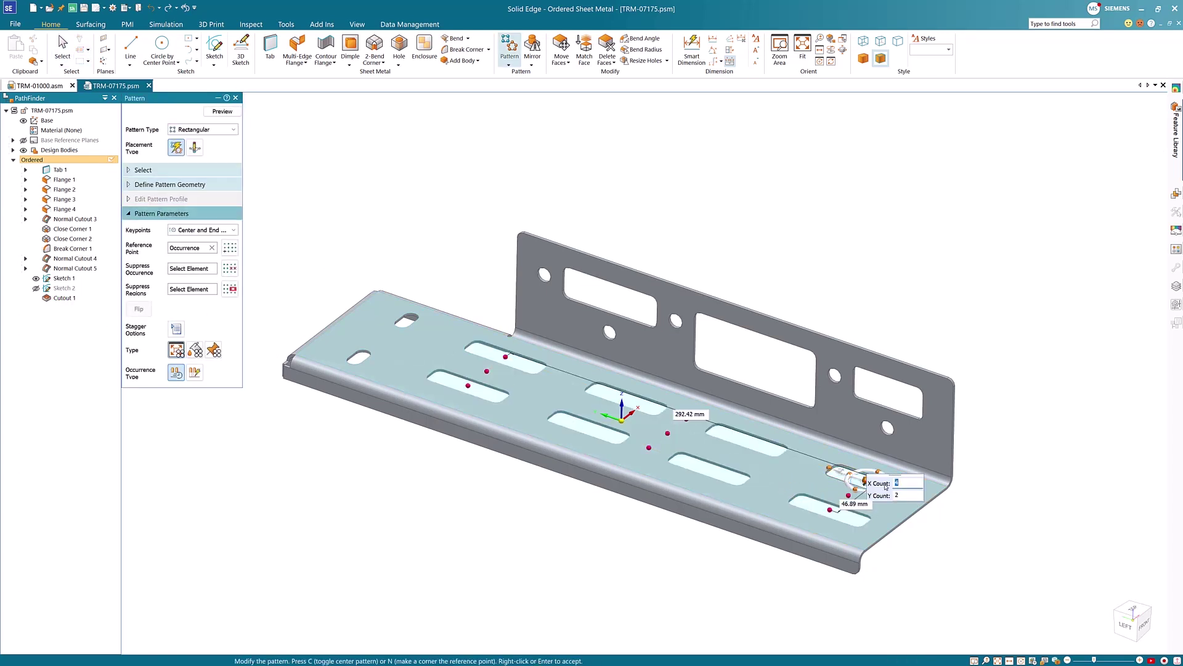
pyautogui.write('4')
pyautogui.press('Tab')
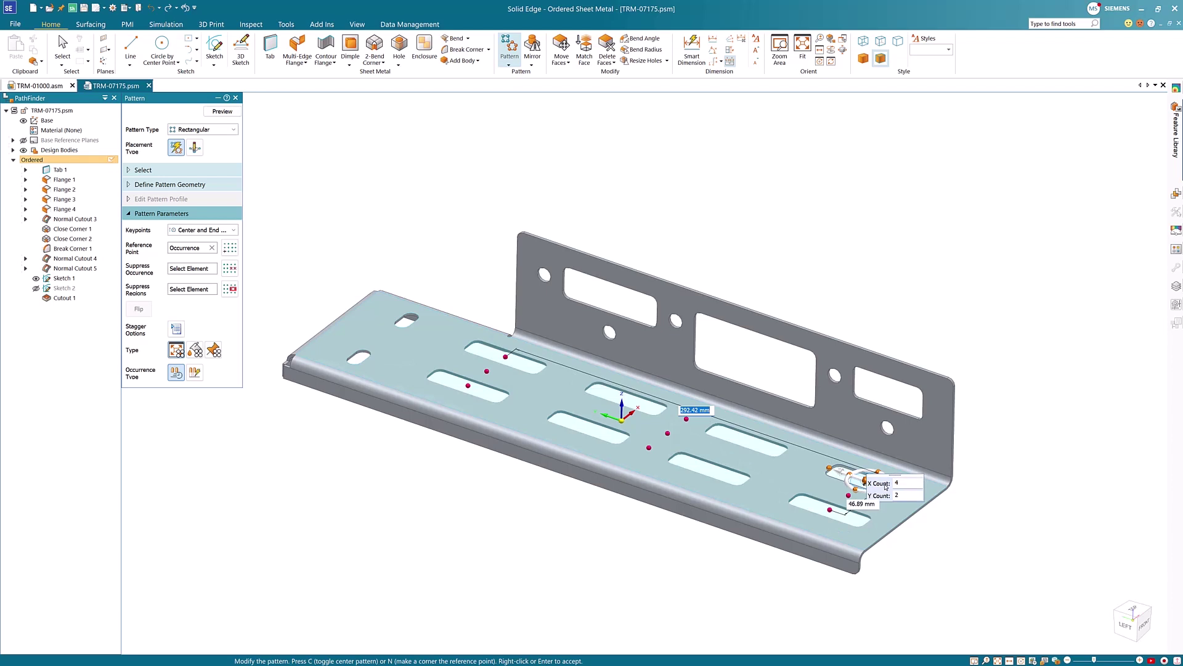
pyautogui.write('250')
pyautogui.press('Tab')
pyautogui.write('40')
pyautogui.press('Tab')
pyautogui.press('Return')
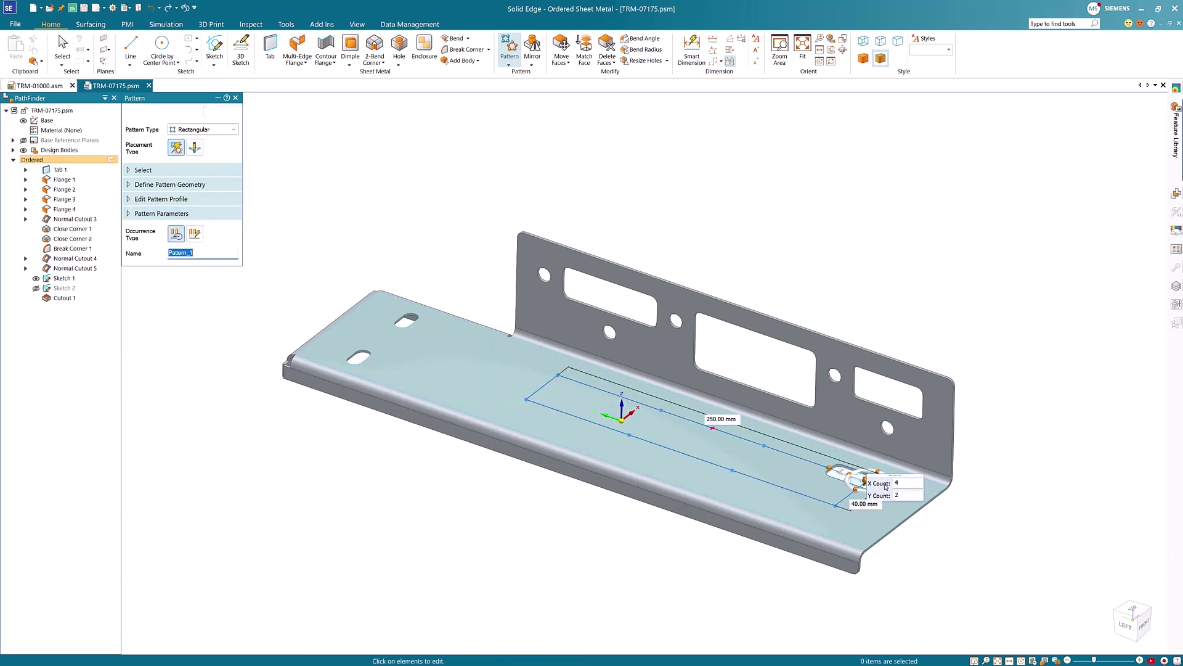
pyautogui.click(36, 279)
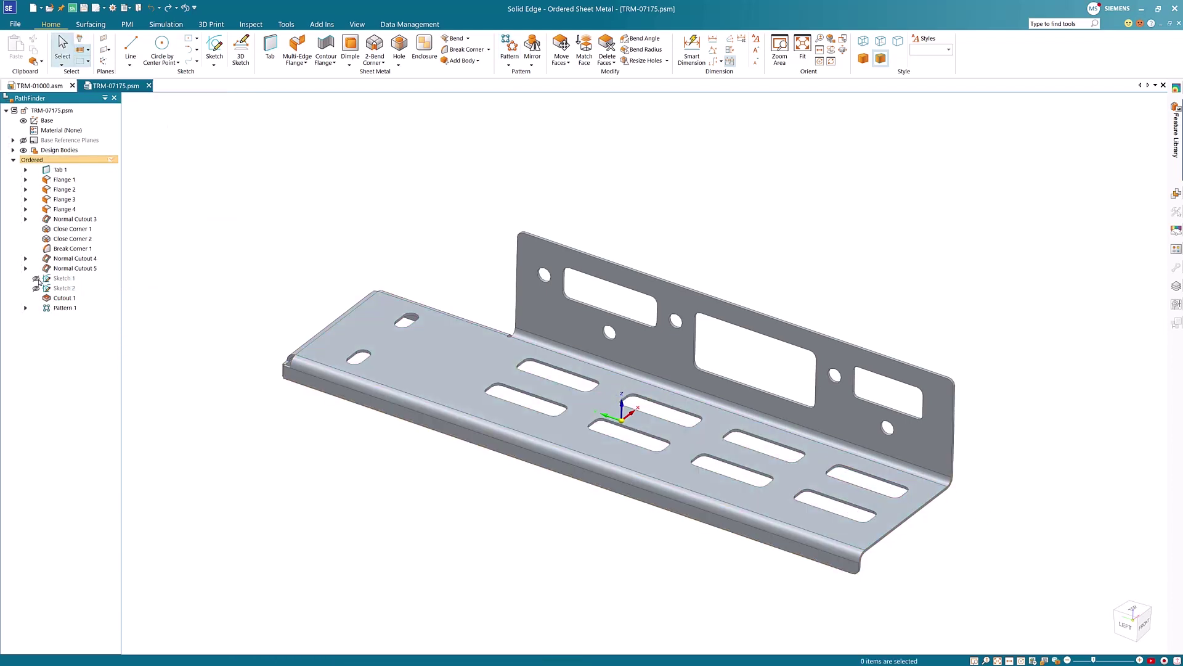
# Show Sketch 2 and etch its part number and manufacturing date text onto the underside of the bracket
pyautogui.click(37, 288)
pyautogui.moveTo(553, 560); pyautogui.dragTo(647, 603, button='middle')
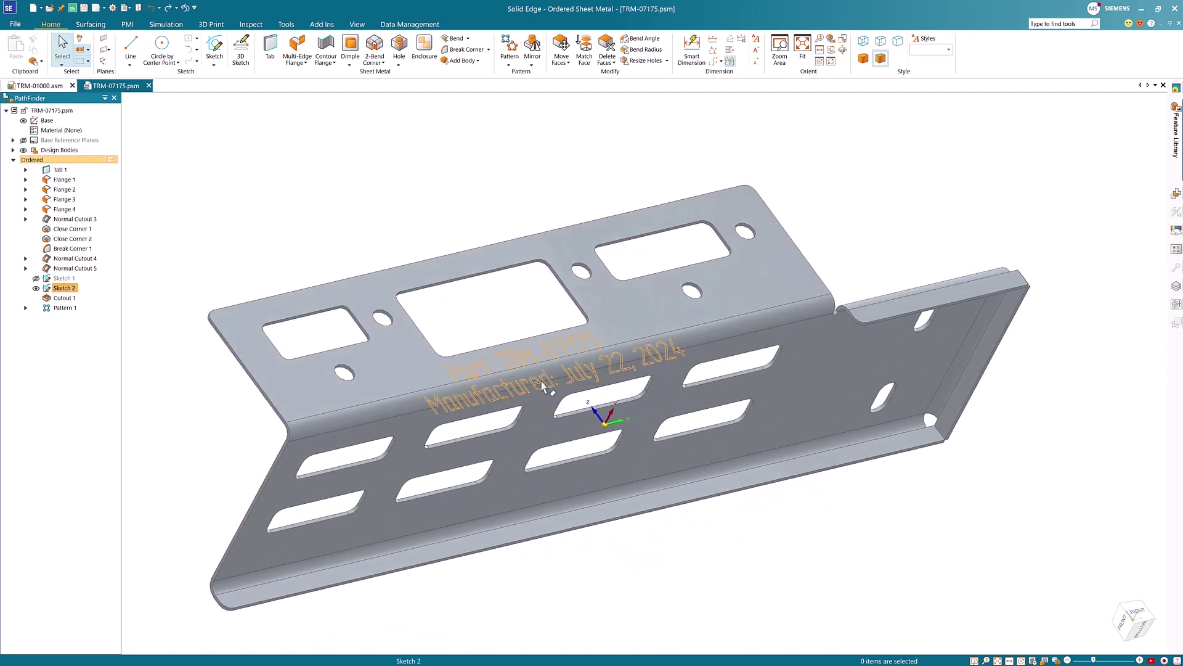
pyautogui.click(349, 64)
pyautogui.click(365, 154)
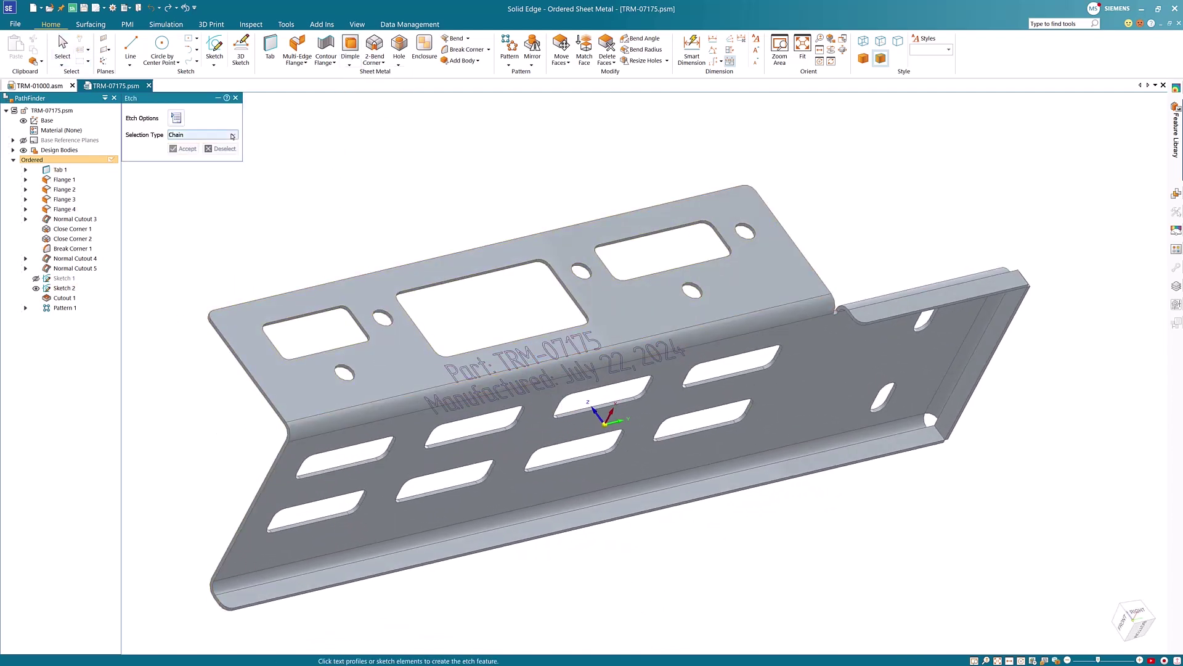
pyautogui.click(470, 374)
pyautogui.rightClick(388, 229)
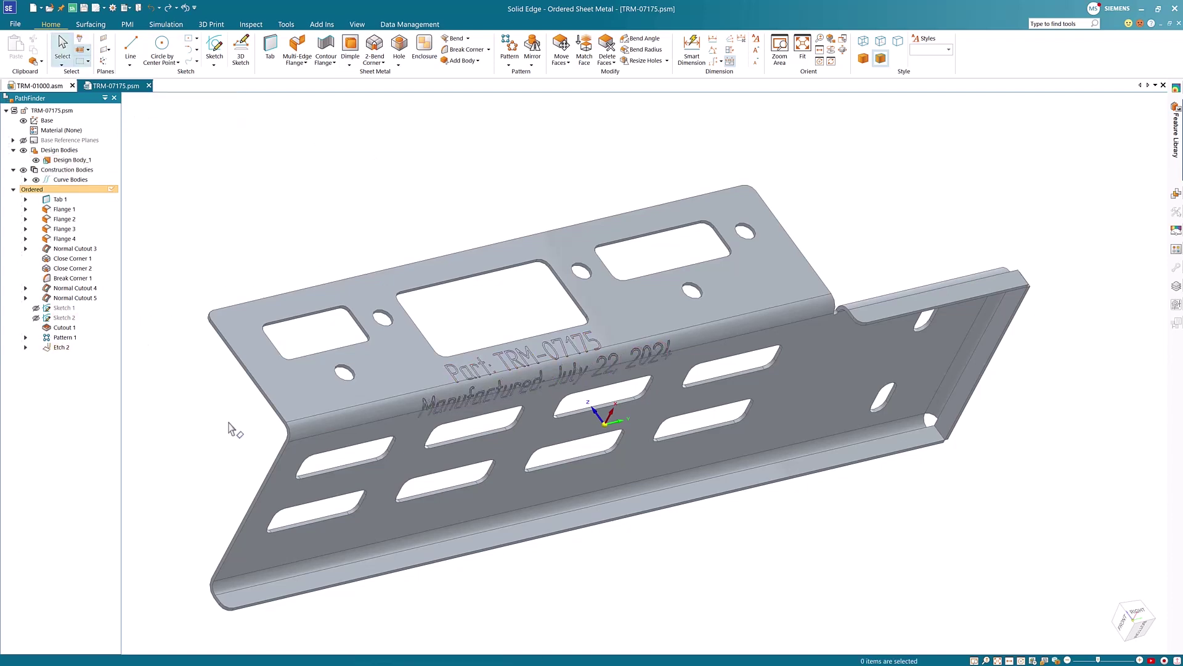
# Search the material table for "*304" and apply Stainless Steel, 304 from Materials > Metals > Steel to the bracket
pyautogui.scroll(3, 232, 430)
pyautogui.moveTo(185, 428); pyautogui.dragTo(811, 581, button='middle')
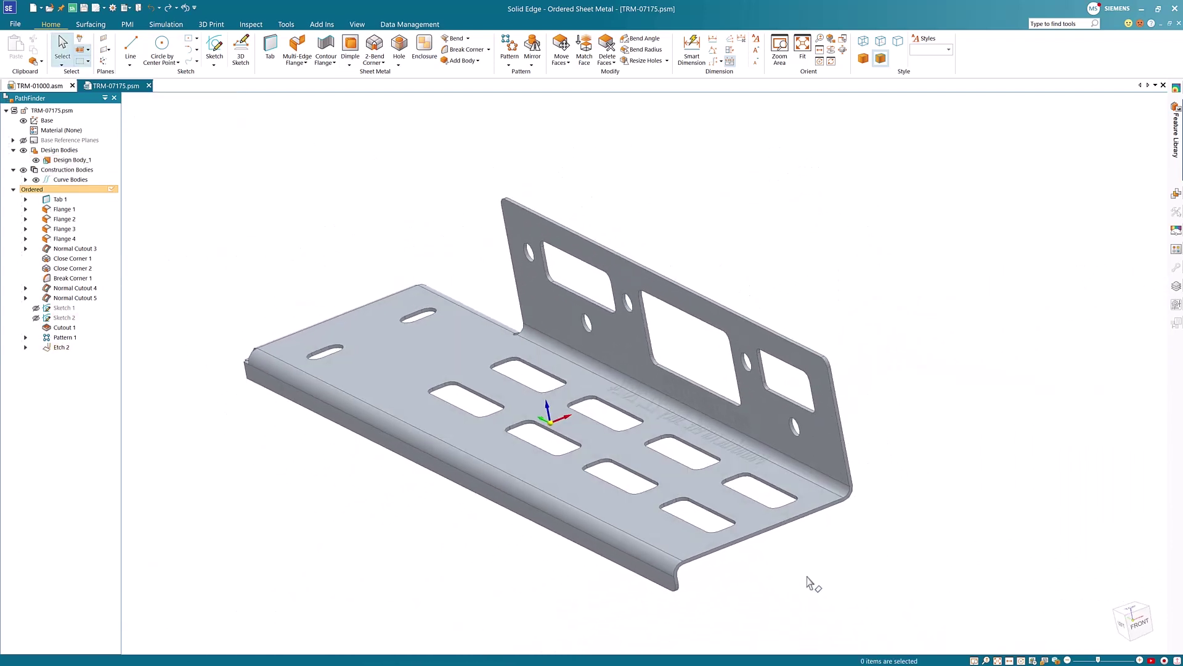
pyautogui.rightClick(74, 131)
pyautogui.click(114, 386)
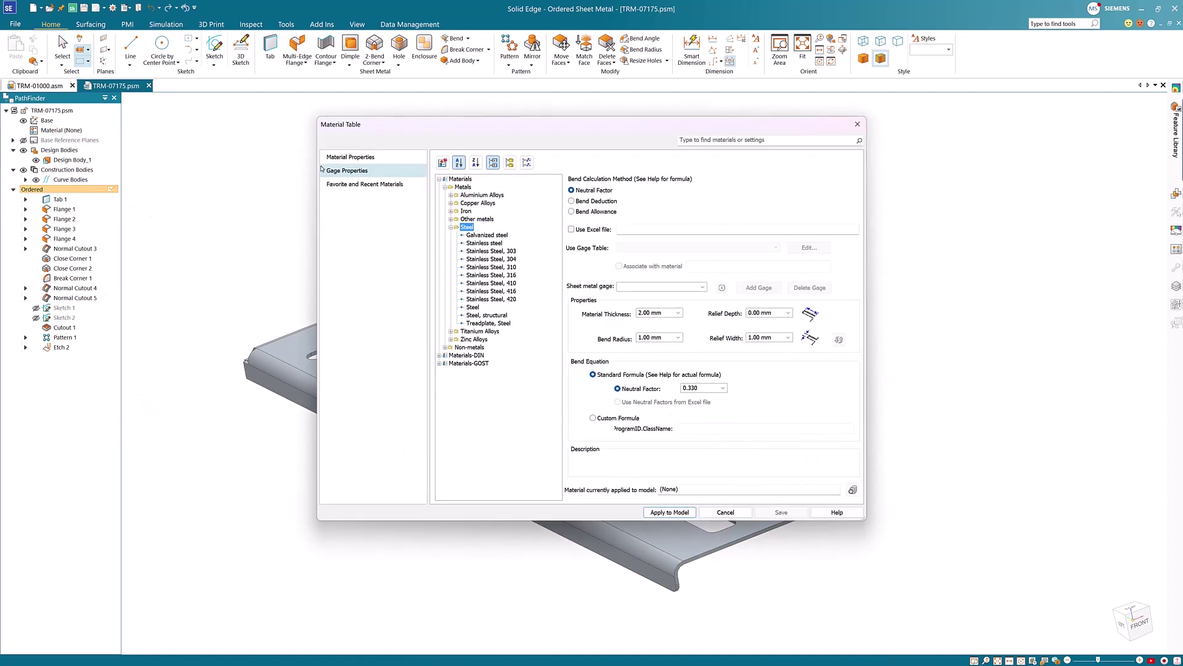
pyautogui.click(337, 158)
pyautogui.click(742, 138)
pyautogui.write('*304')
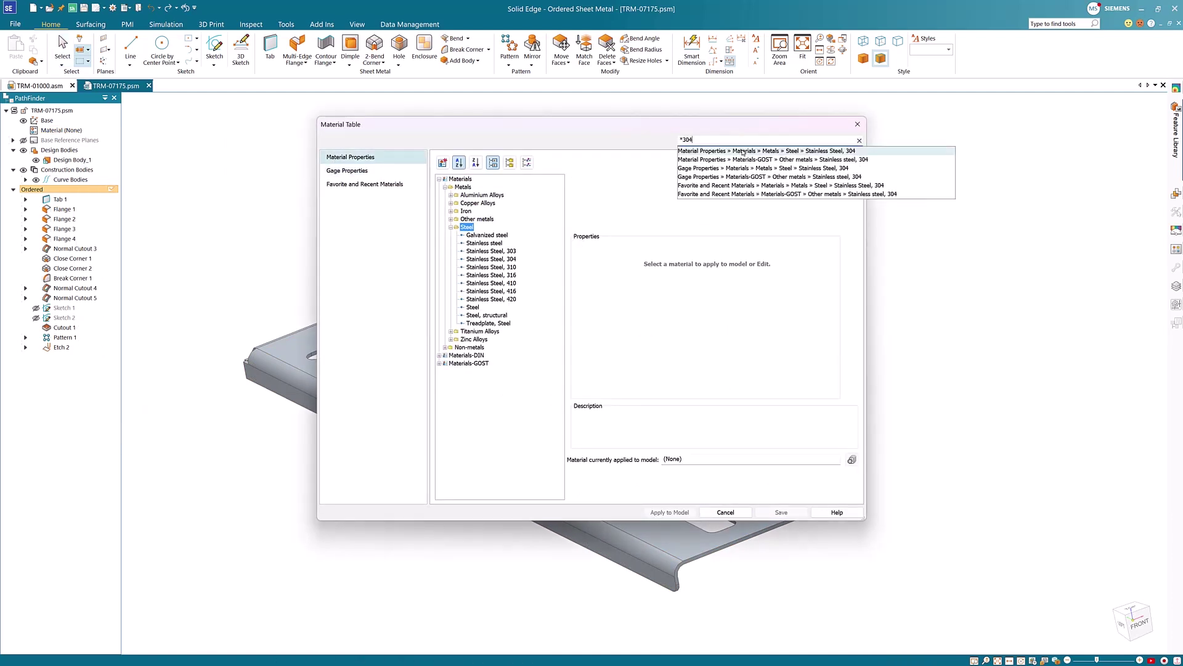
pyautogui.click(744, 151)
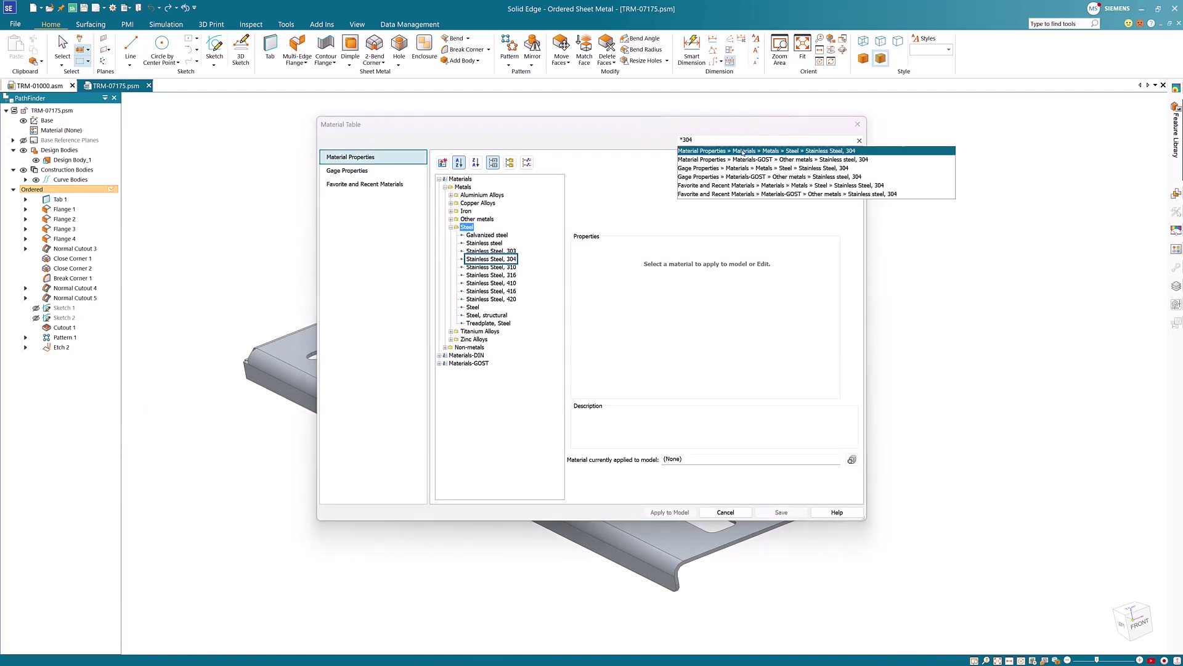
pyautogui.click(509, 259)
pyautogui.click(669, 513)
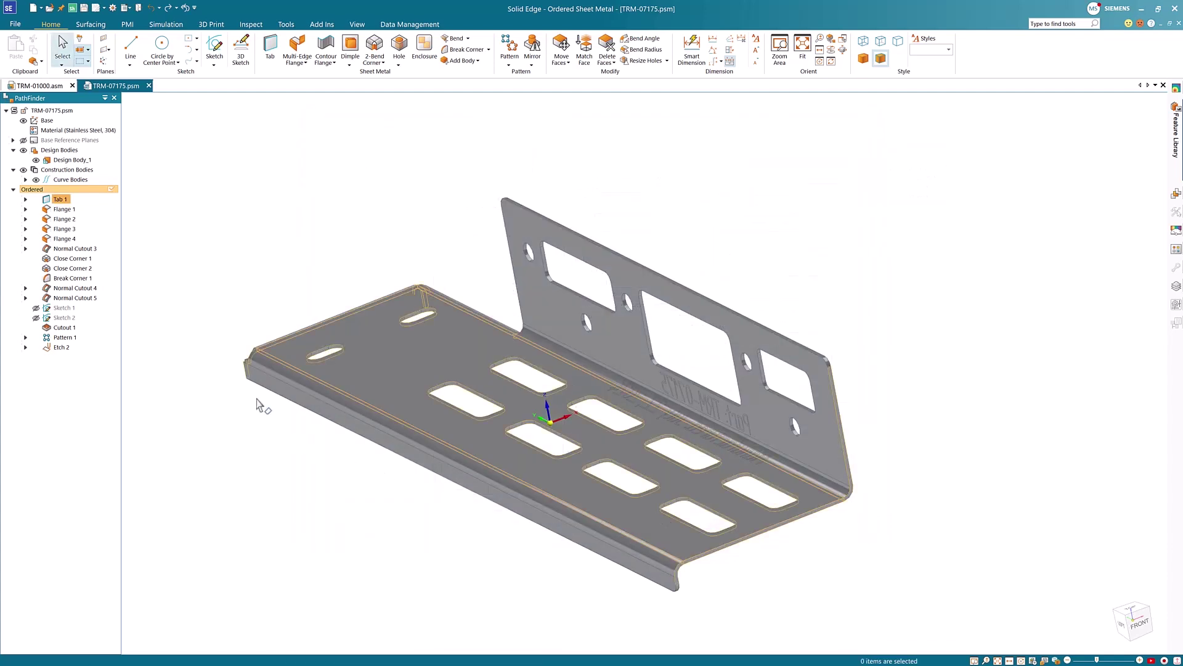
# Set the gage properties to Bend Deduction using the Excel file and its Stainless Steel gage table, and review that table in Excel
pyautogui.rightClick(85, 130)
pyautogui.click(120, 378)
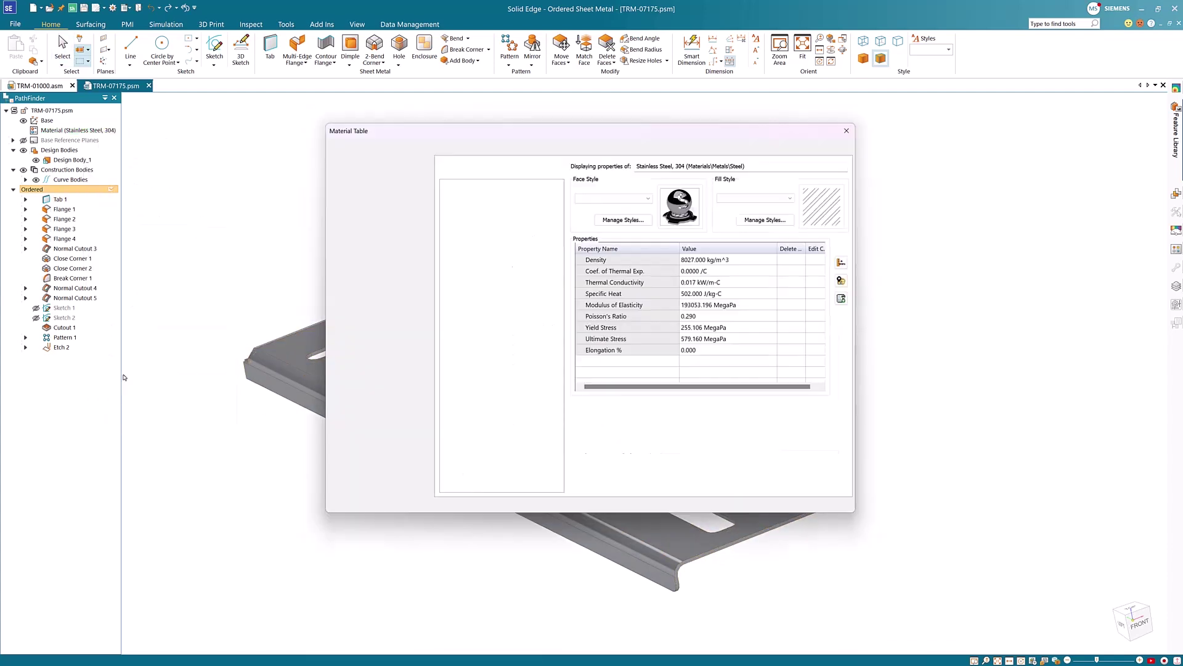
pyautogui.click(349, 172)
pyautogui.click(572, 202)
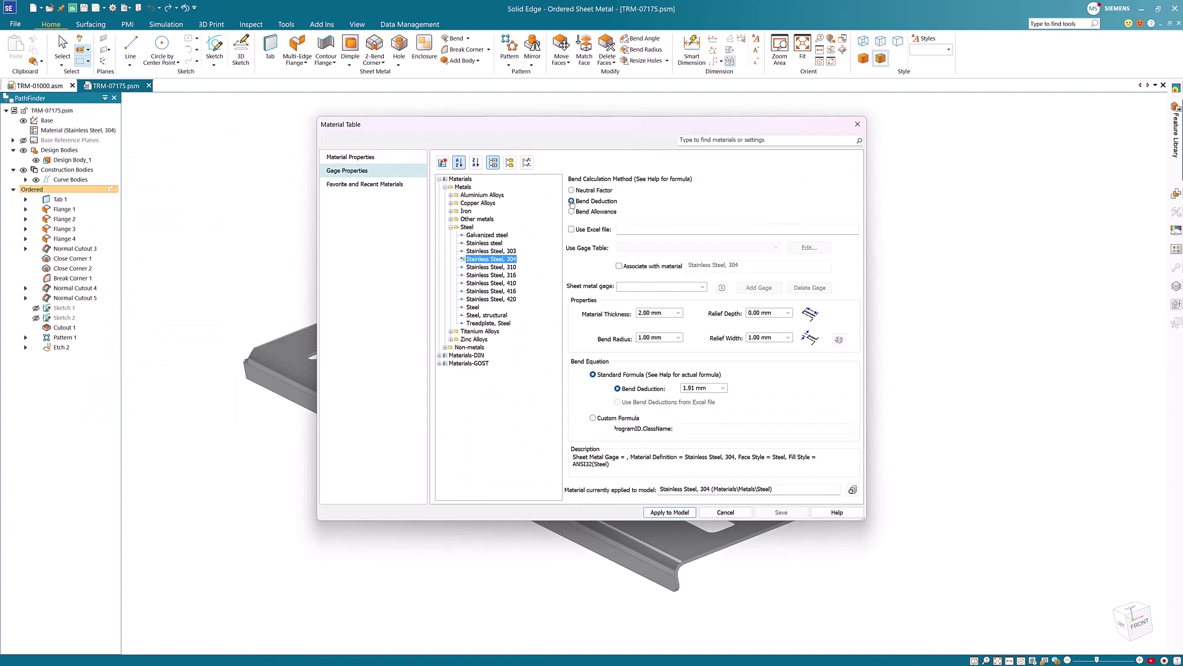
pyautogui.click(572, 231)
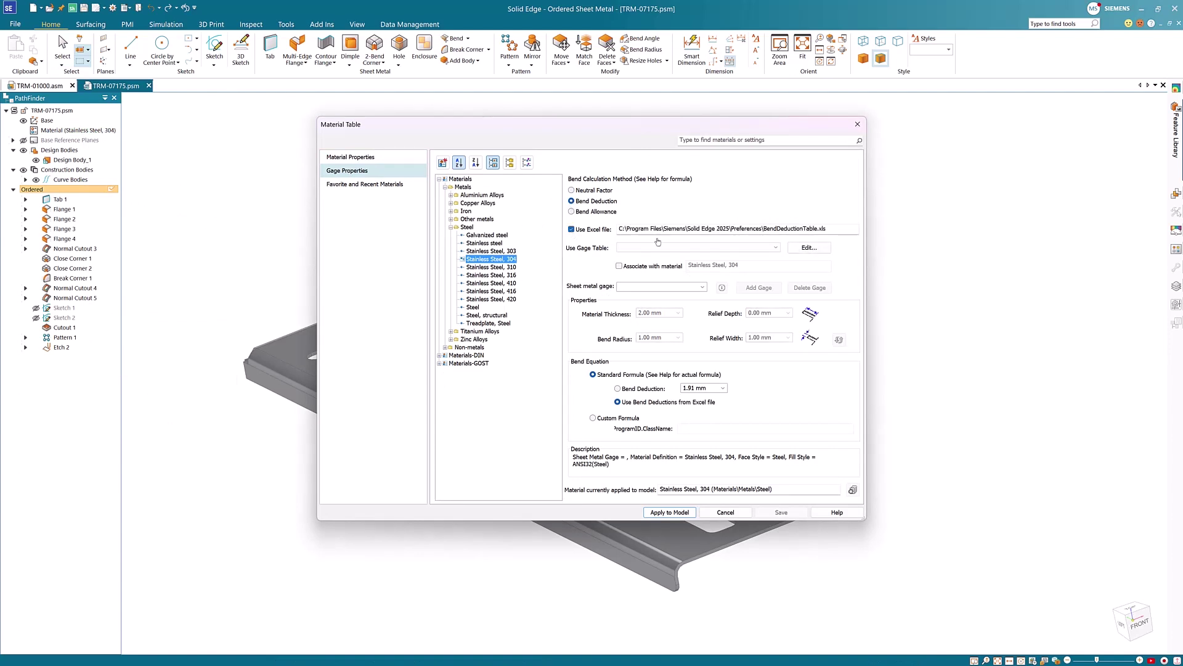
pyautogui.click(725, 247)
pyautogui.click(728, 272)
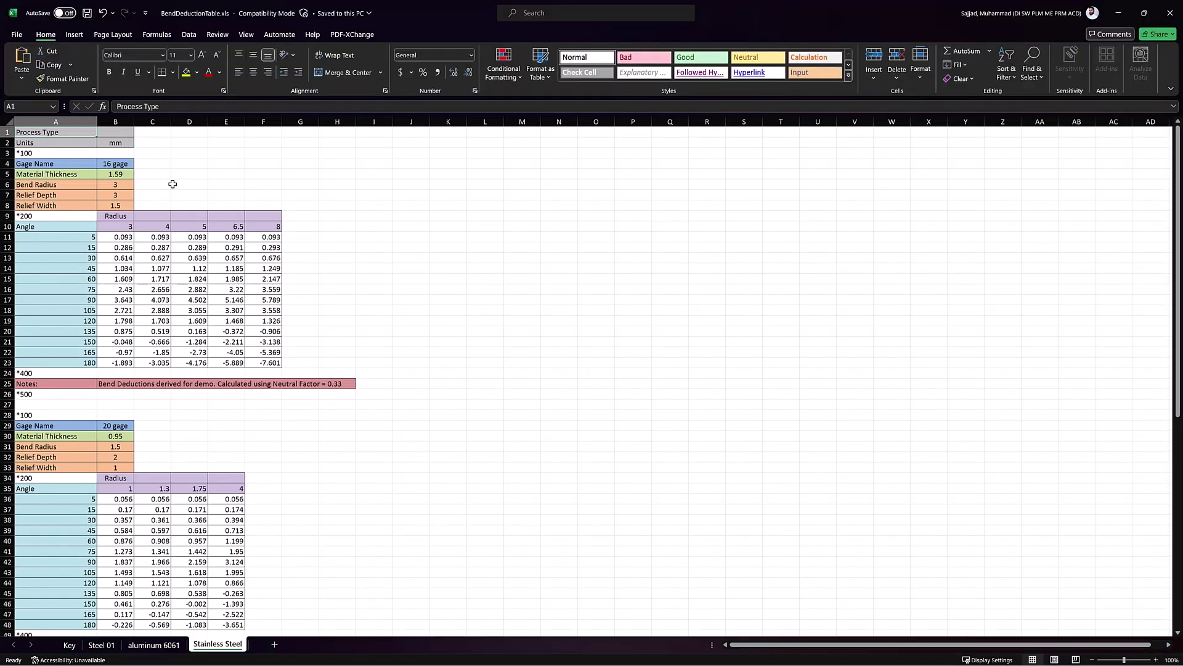
pyautogui.click(1170, 12)
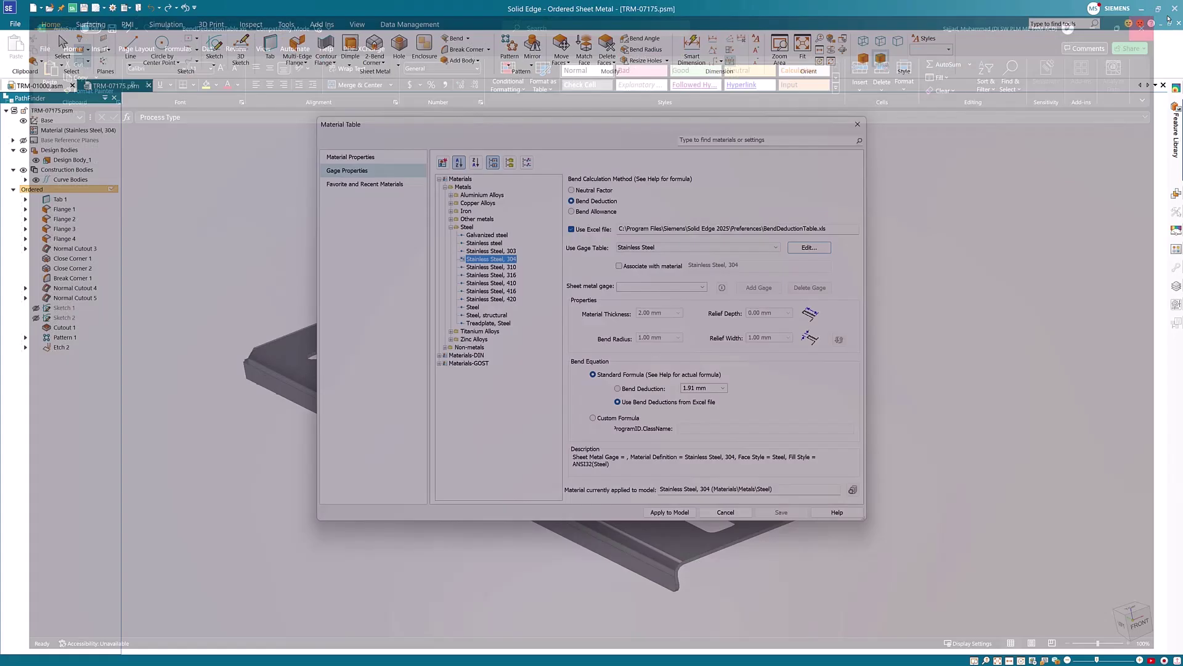
# Choose 16 gage as the sheet metal gage and apply it to the bracket
pyautogui.click(677, 285)
pyautogui.click(648, 302)
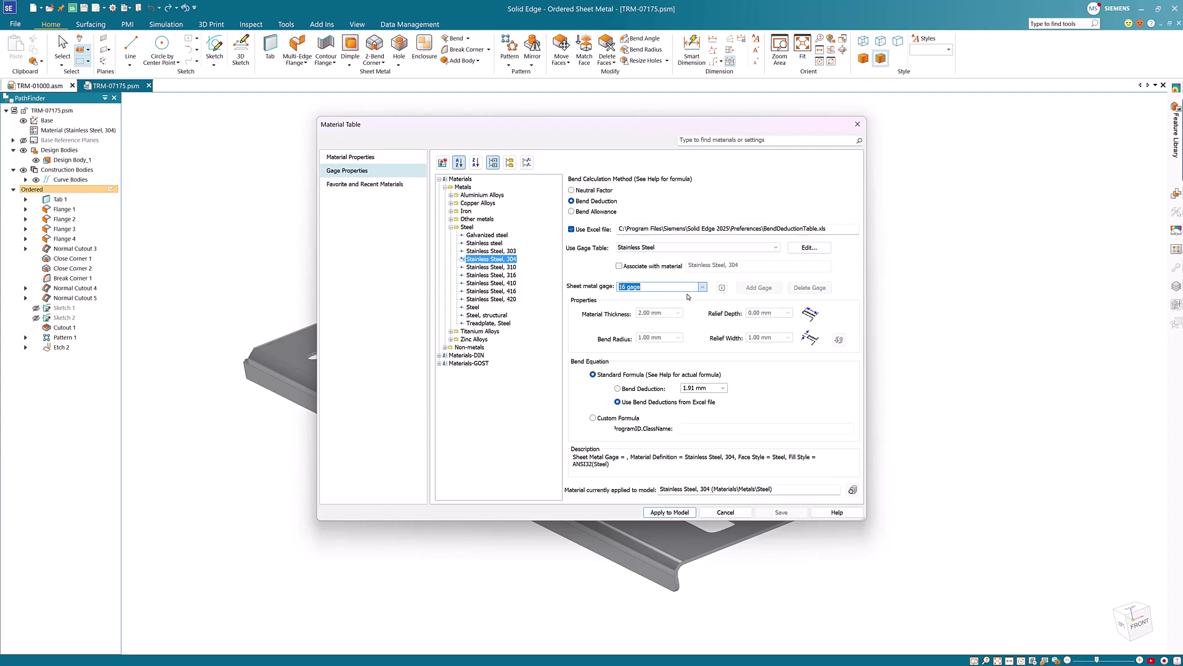
pyautogui.click(669, 512)
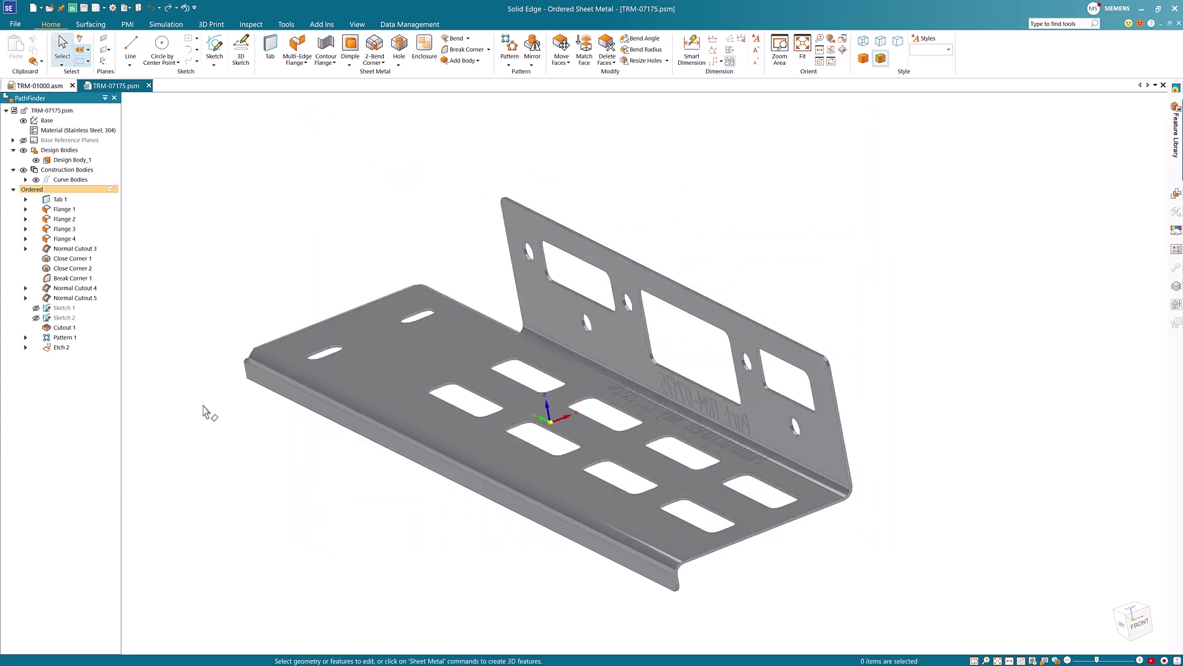
# Inquire the bend between the bracket's base and upright flange with the selection type Bends Only, and review its bend data
pyautogui.click(250, 24)
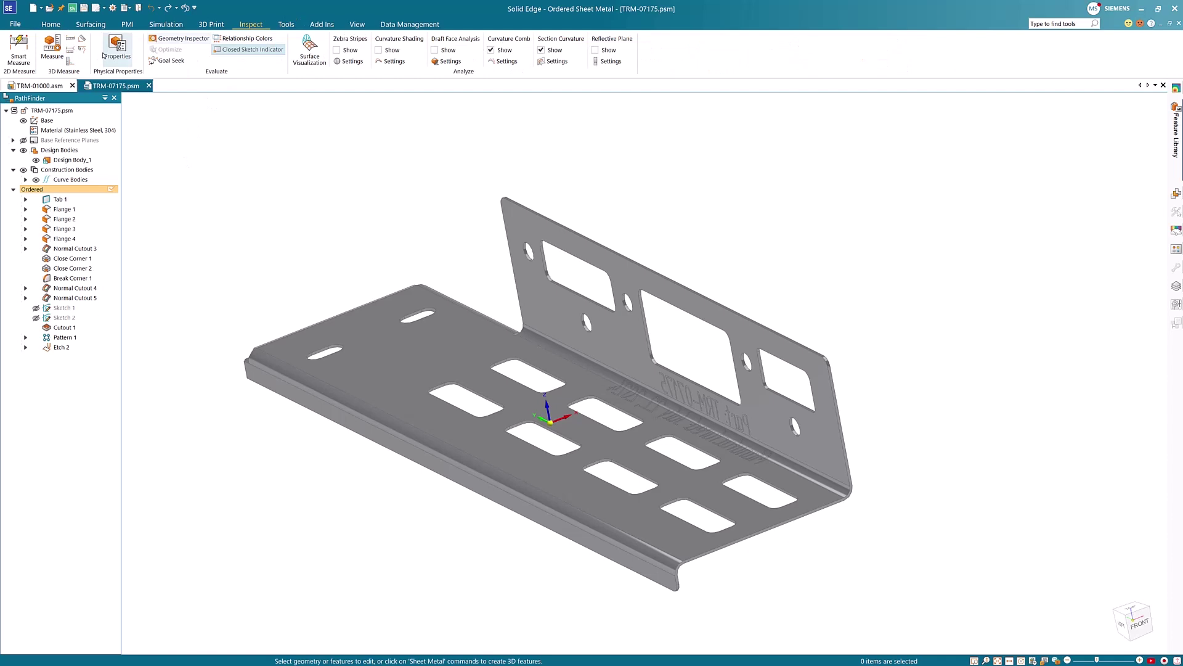
pyautogui.click(82, 51)
pyautogui.click(198, 114)
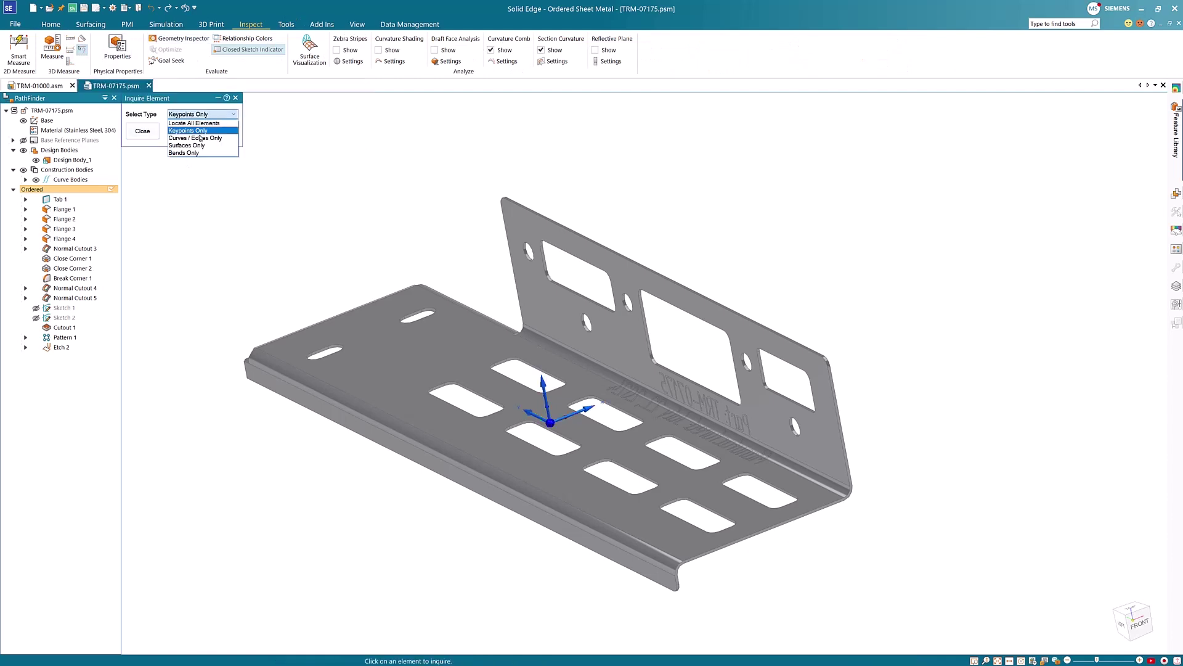
pyautogui.click(196, 152)
pyautogui.moveTo(623, 390); pyautogui.dragTo(642, 376, button='middle')
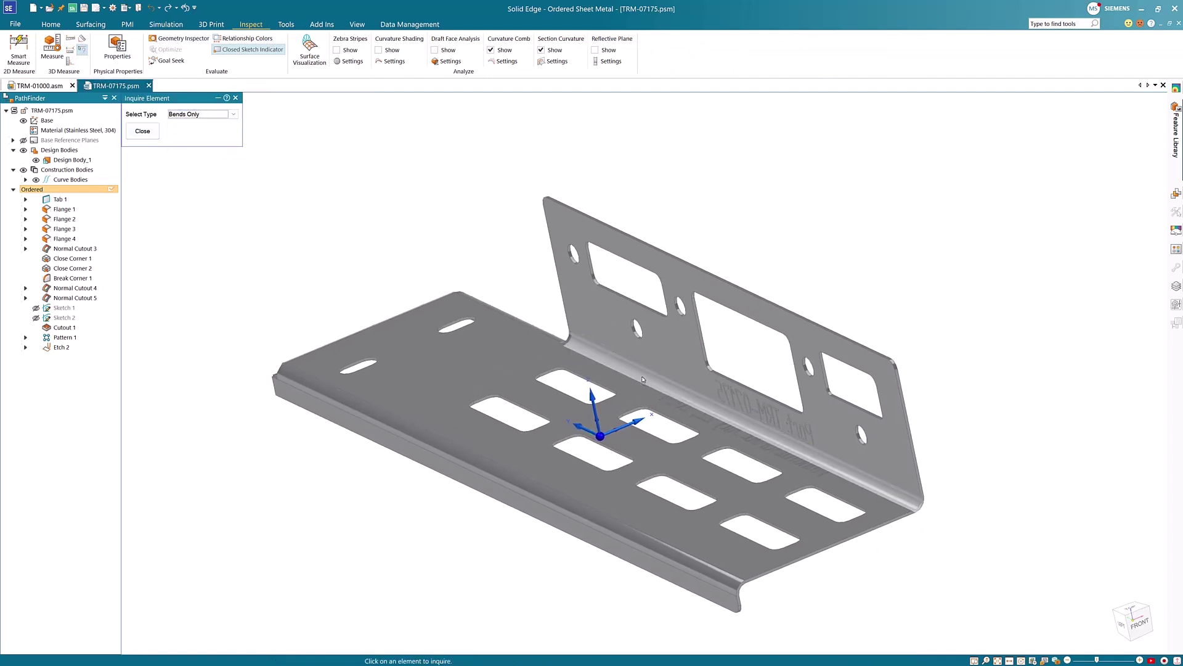
pyautogui.click(641, 375)
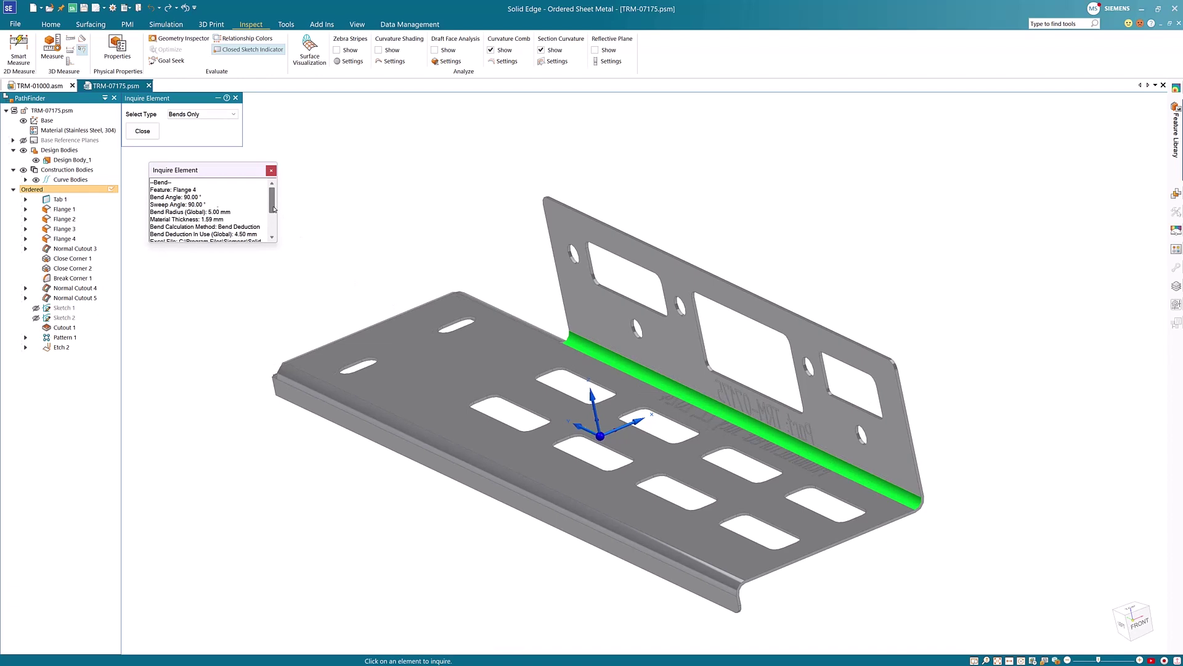
pyautogui.moveTo(274, 209)
pyautogui.mouseDown()
pyautogui.moveTo(275, 235)
pyautogui.moveTo(279, 196)
pyautogui.mouseUp()
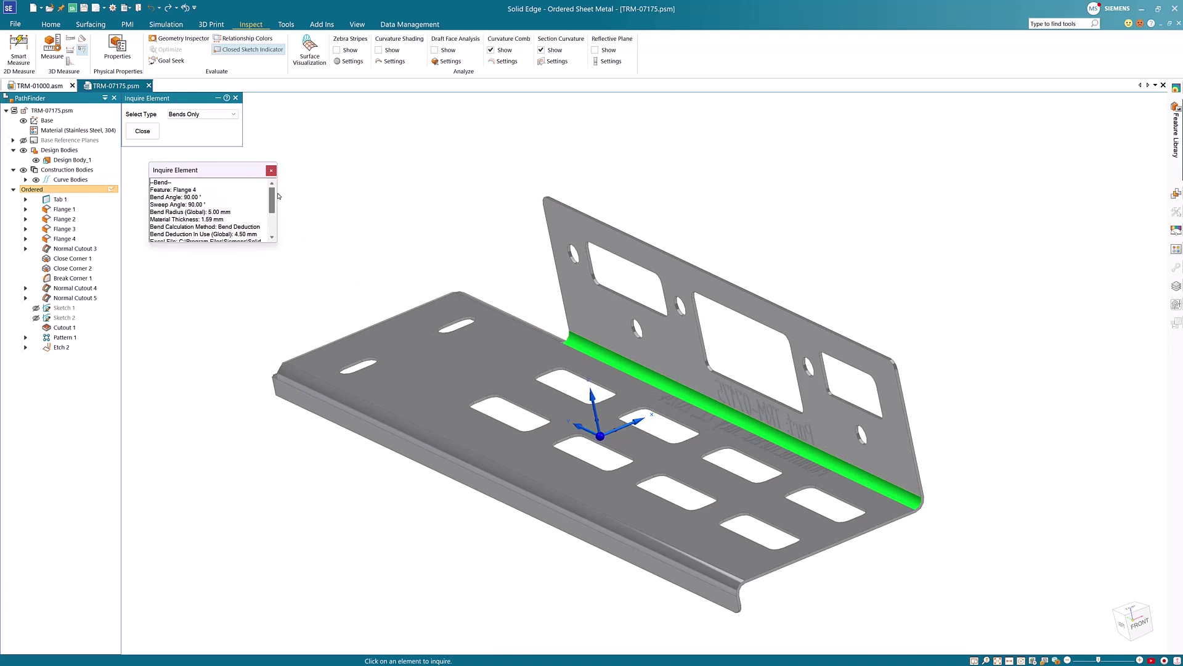
pyautogui.click(147, 132)
# Return to the TRM-01000.asm bus assembly and open the fan part TRM-09103.par from the recent documents
pyautogui.click(43, 86)
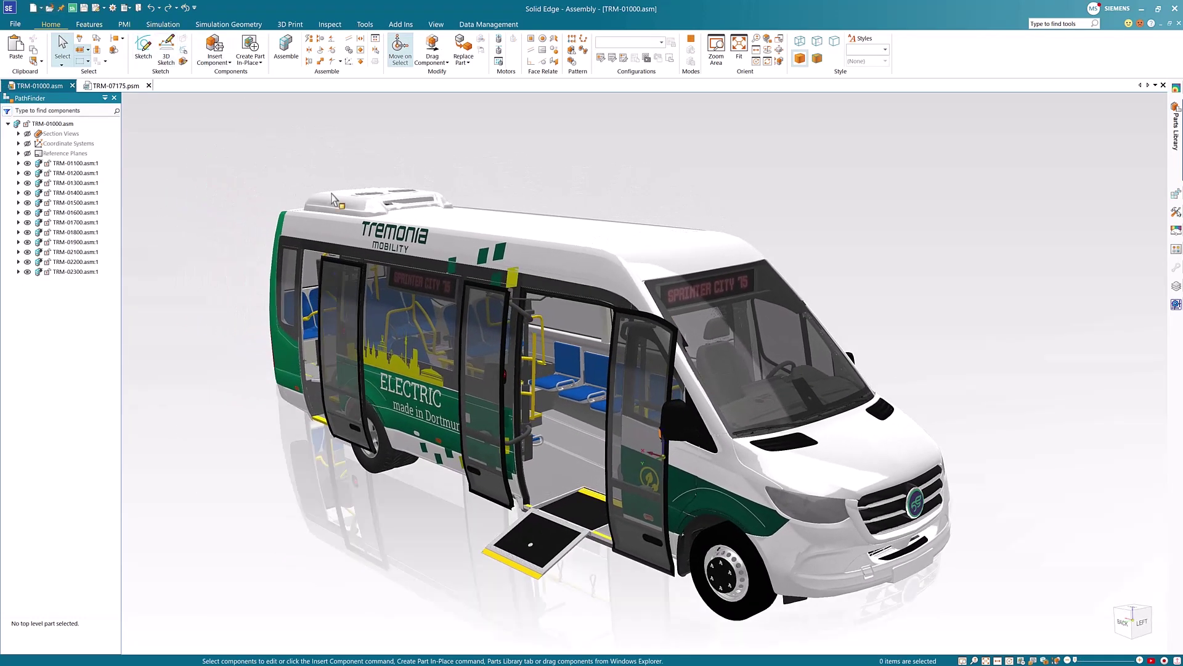
pyautogui.click(51, 9)
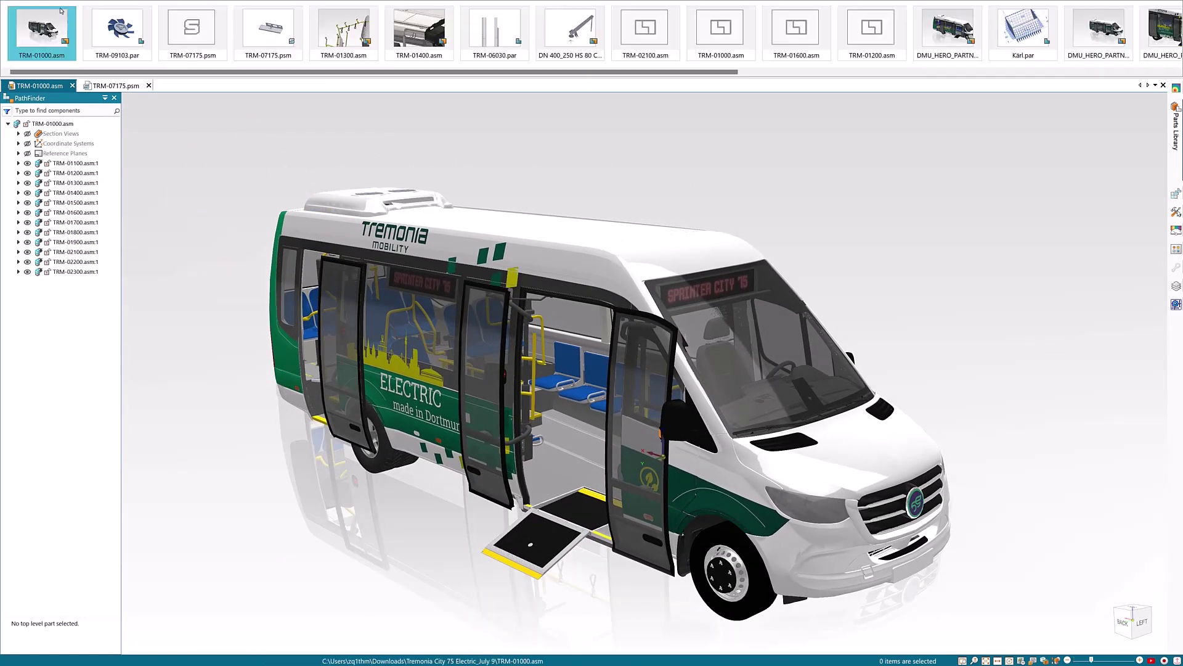
pyautogui.click(104, 39)
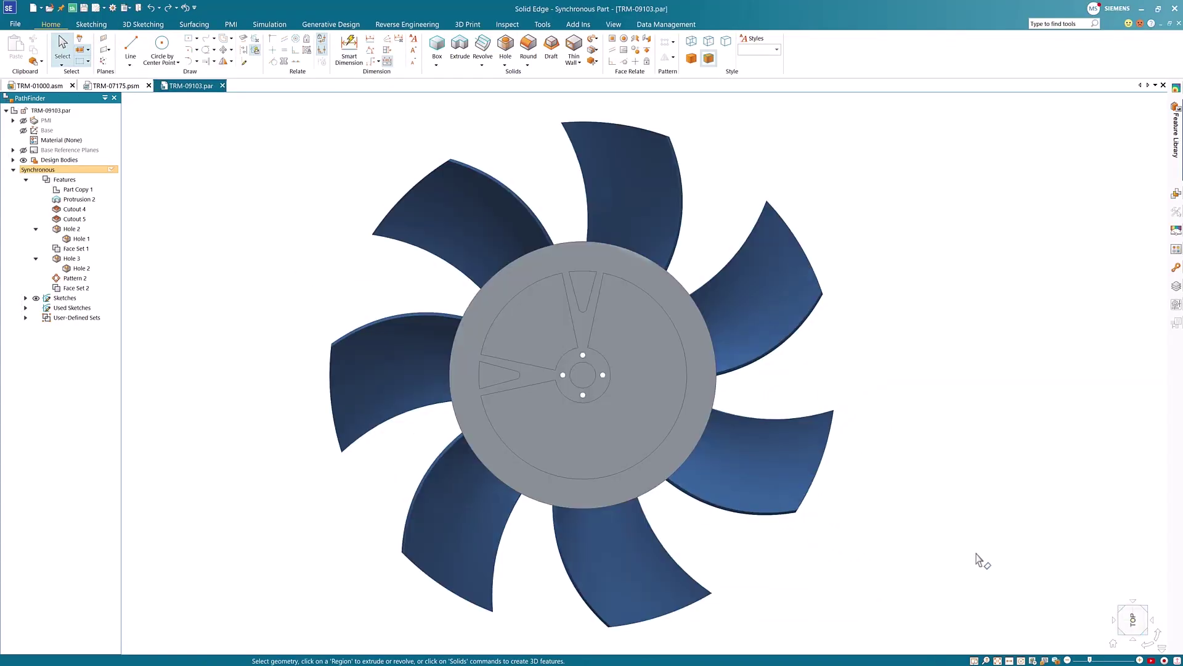
# Copy the fan hub's two existing V-shaped ribs by rotating them 180° about the hub's centre
pyautogui.moveTo(464, 344); pyautogui.dragTo(574, 421)
pyautogui.keyDown('ctrl'); pyautogui.moveTo(555, 264); pyautogui.dragTo(622, 368); pyautogui.keyUp('ctrl')
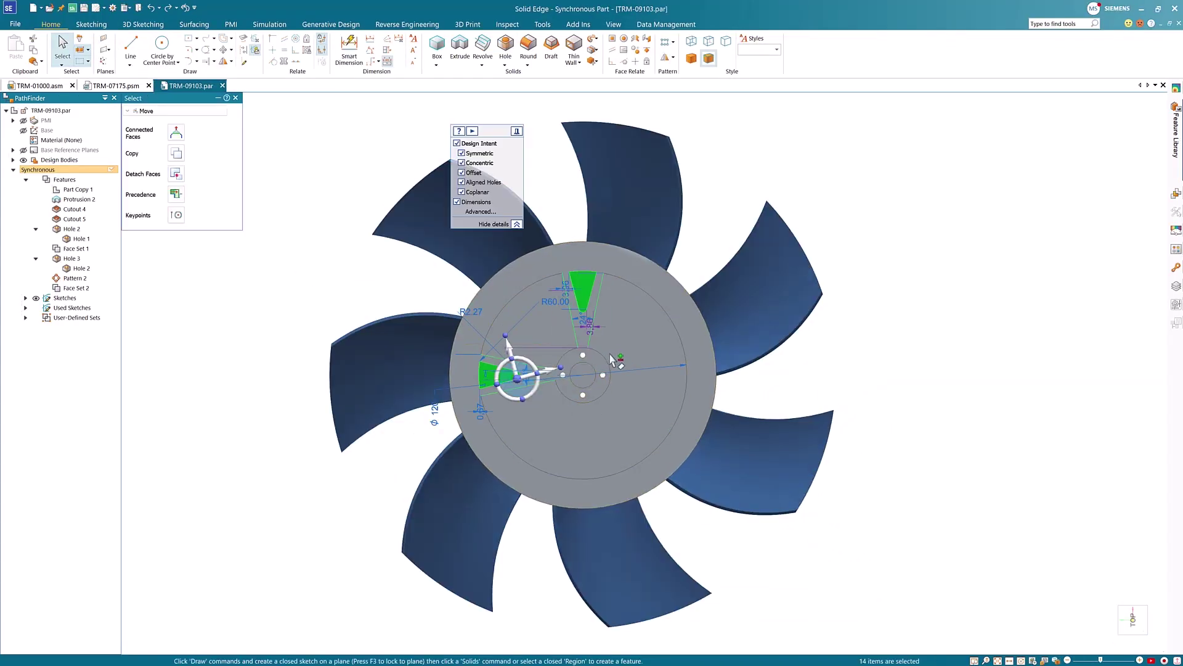
pyautogui.moveTo(518, 379); pyautogui.dragTo(583, 375)
pyautogui.moveTo(583, 375); pyautogui.dragTo(589, 413, button='middle')
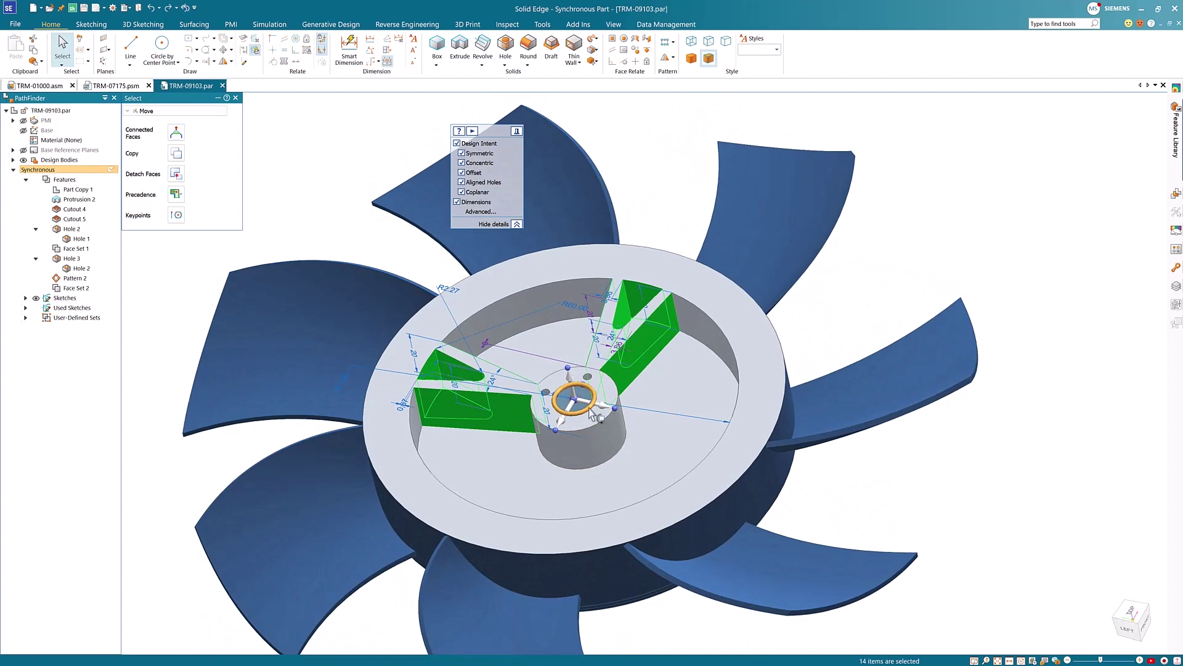
pyautogui.click(593, 413)
pyautogui.write('180')
pyautogui.press('Return')
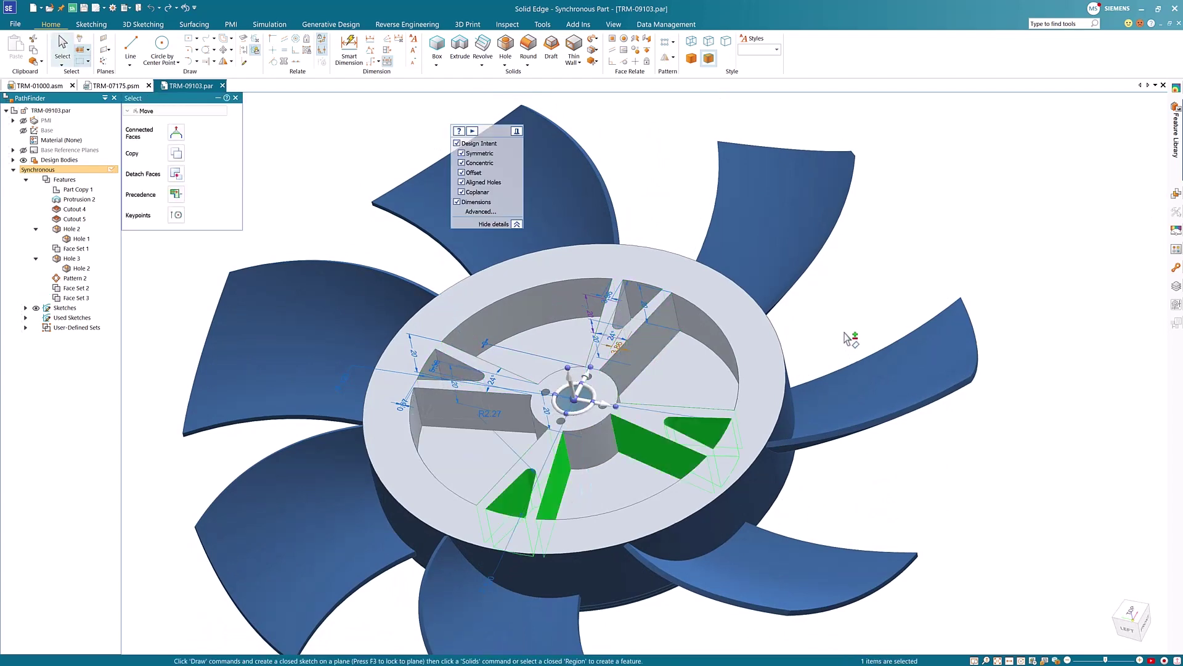
# Round the edges around the fan's central hub and ribs with a 1.25 mm radius, using the Vertex selection type
pyautogui.scroll(3, 851, 338)
pyautogui.click(529, 50)
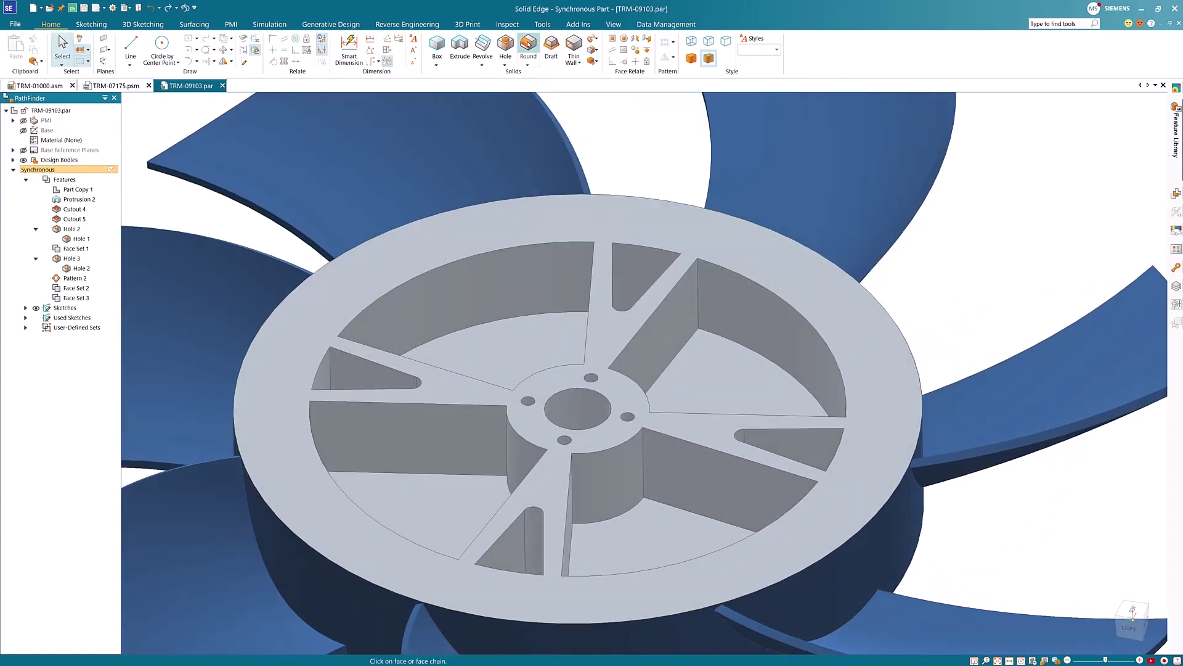
pyautogui.moveTo(495, 354); pyautogui.dragTo(664, 466)
pyautogui.click(202, 155)
pyautogui.click(196, 173)
pyautogui.moveTo(498, 353); pyautogui.dragTo(670, 471)
pyautogui.click(233, 156)
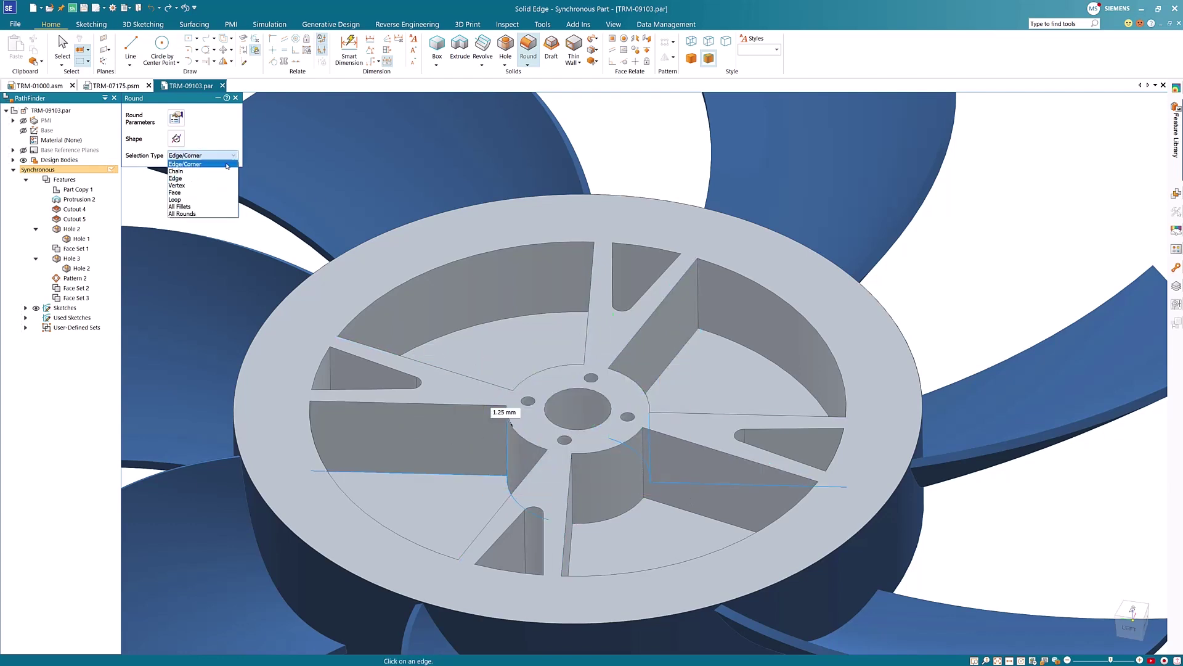
pyautogui.click(216, 164)
pyautogui.moveTo(496, 354); pyautogui.dragTo(662, 470)
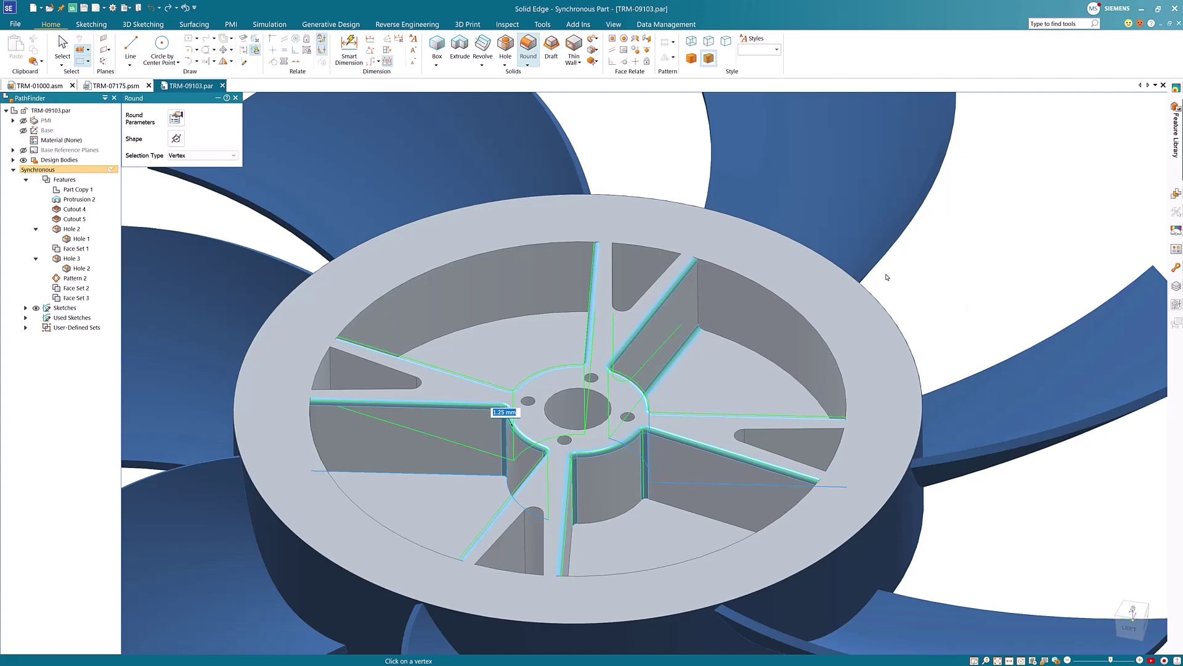
# Open the handrail subassembly TRM-01300.asm from the TRM-01000.asm bus assembly
pyautogui.click(37, 86)
pyautogui.click(77, 183)
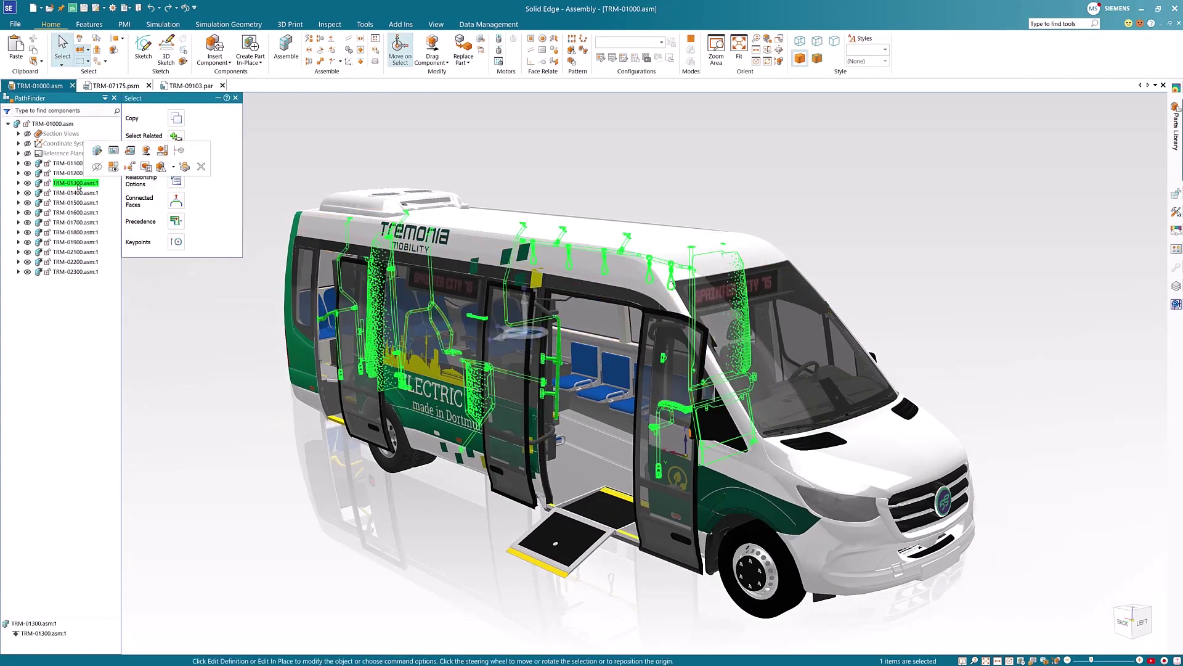
pyautogui.click(130, 151)
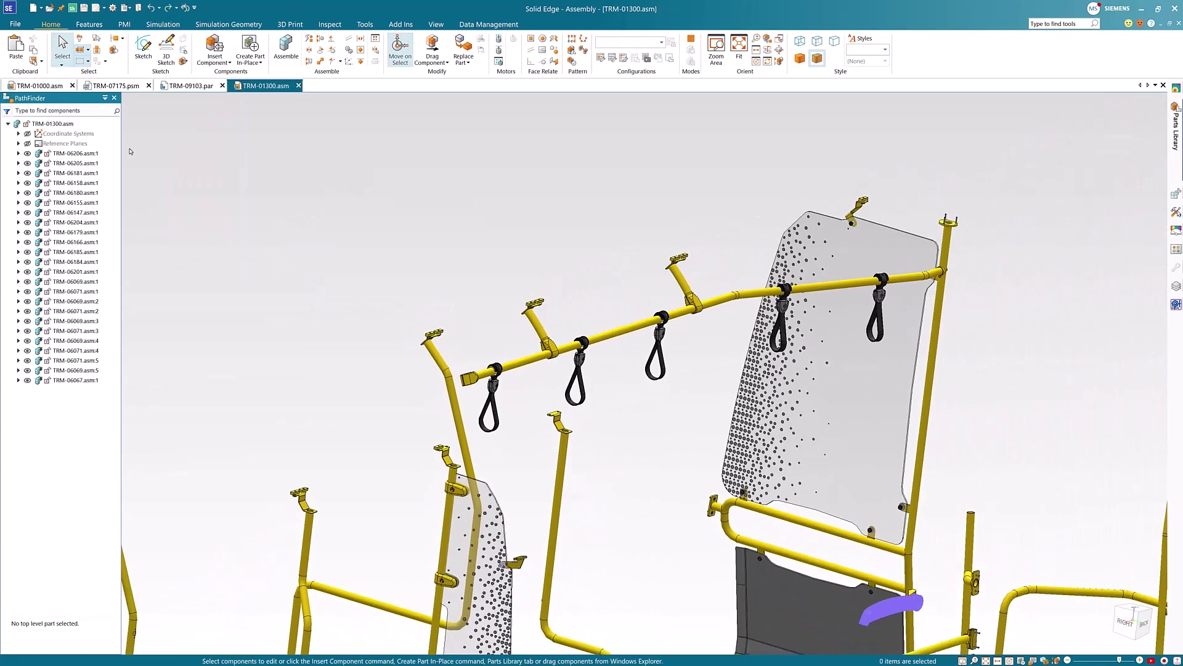
# Pack all duplicate components of TRM-01300.asm into groups and expand the TRM-06071.asm group
pyautogui.rightClick(62, 124)
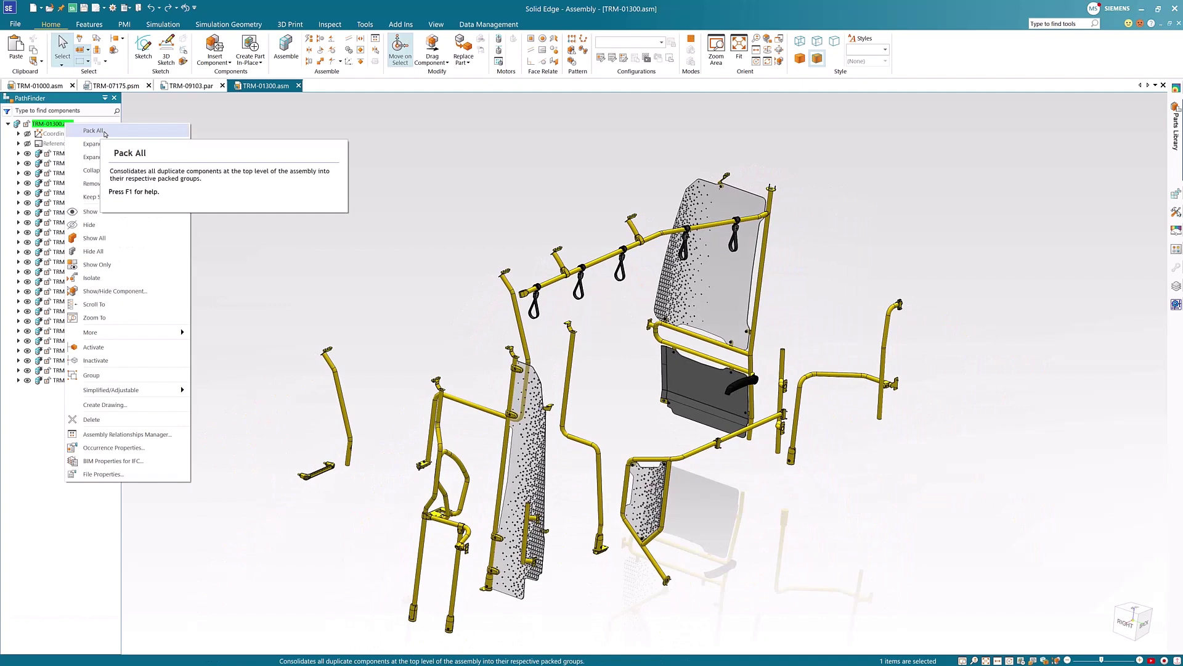
pyautogui.click(99, 130)
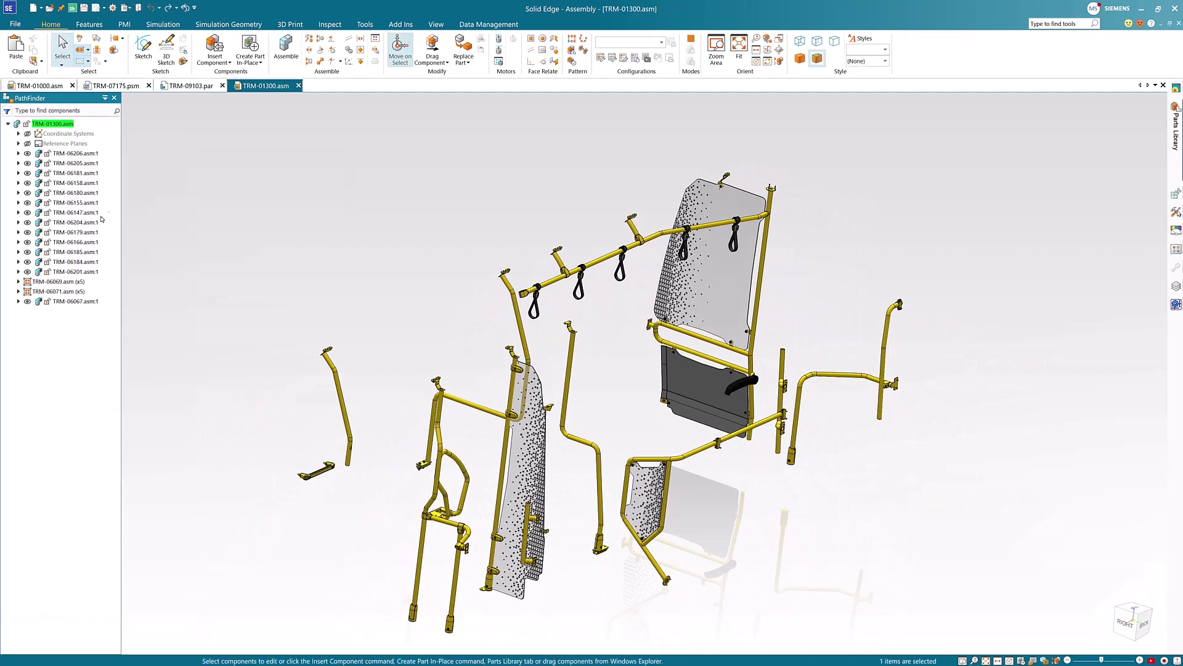
pyautogui.click(19, 291)
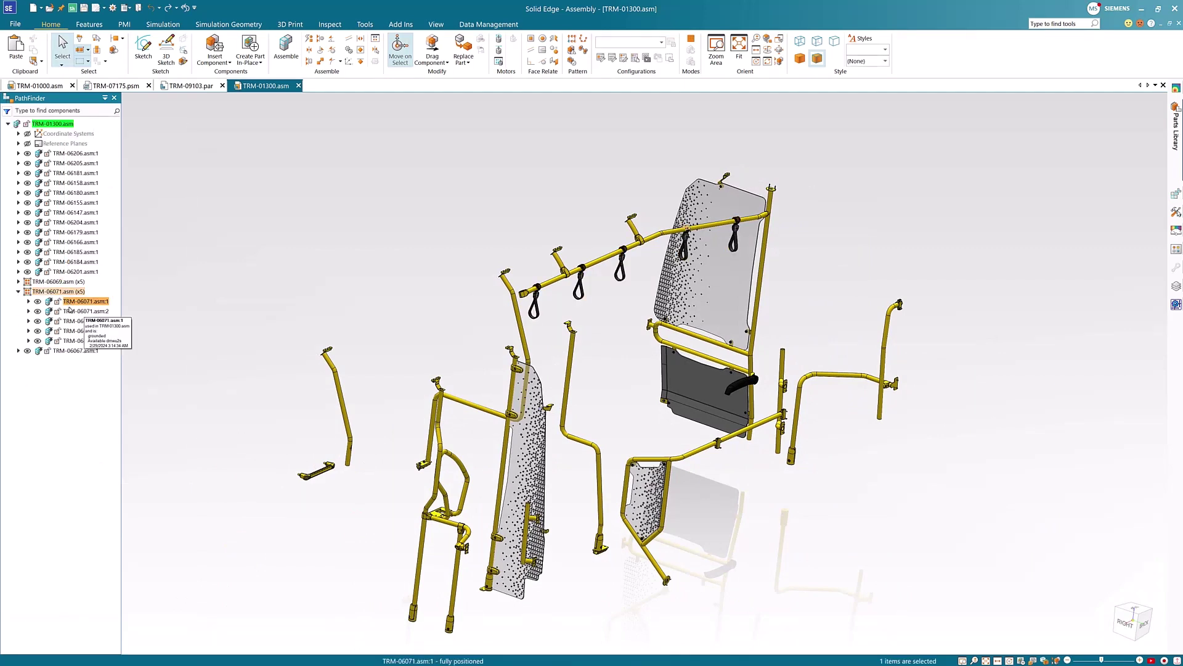
# Sample the style of the nearest grab strap's black clamp with the Style Picker and choose to apply it
pyautogui.scroll(10, 539, 345)
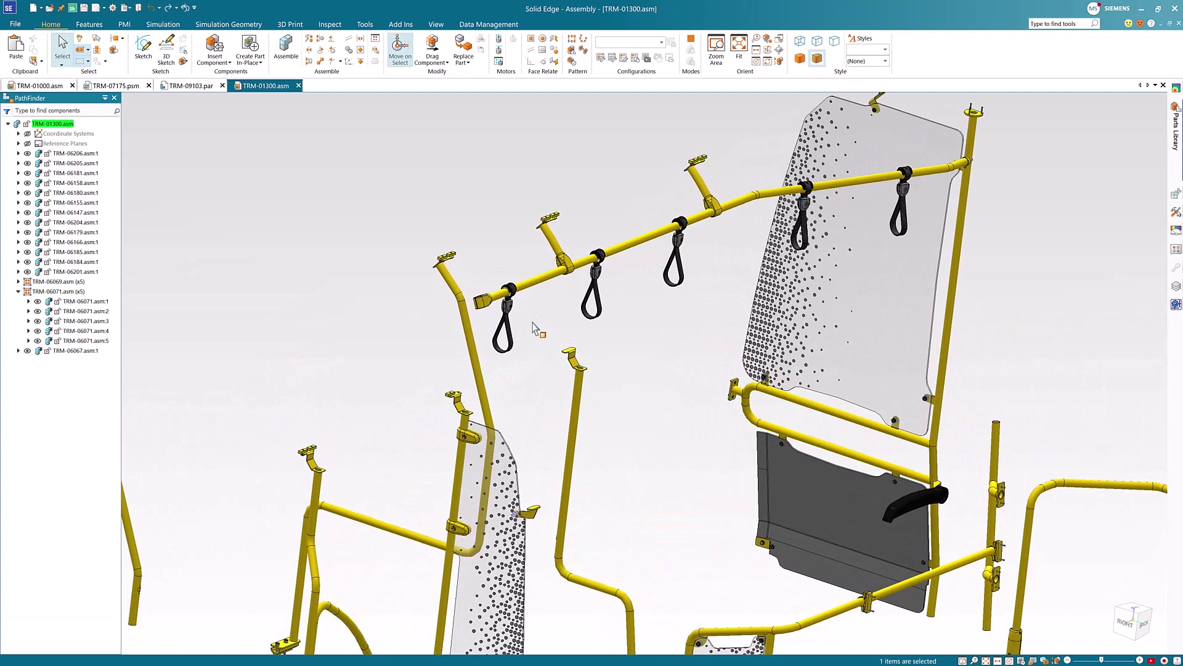
pyautogui.scroll(1, 540, 354)
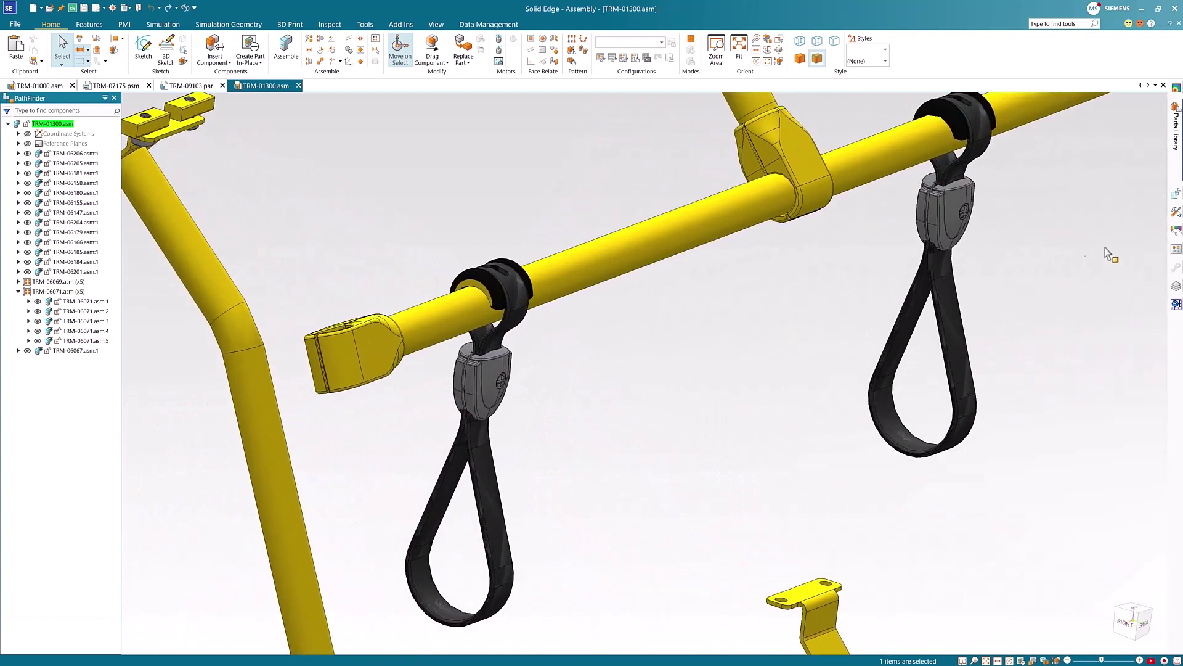
pyautogui.click(1178, 251)
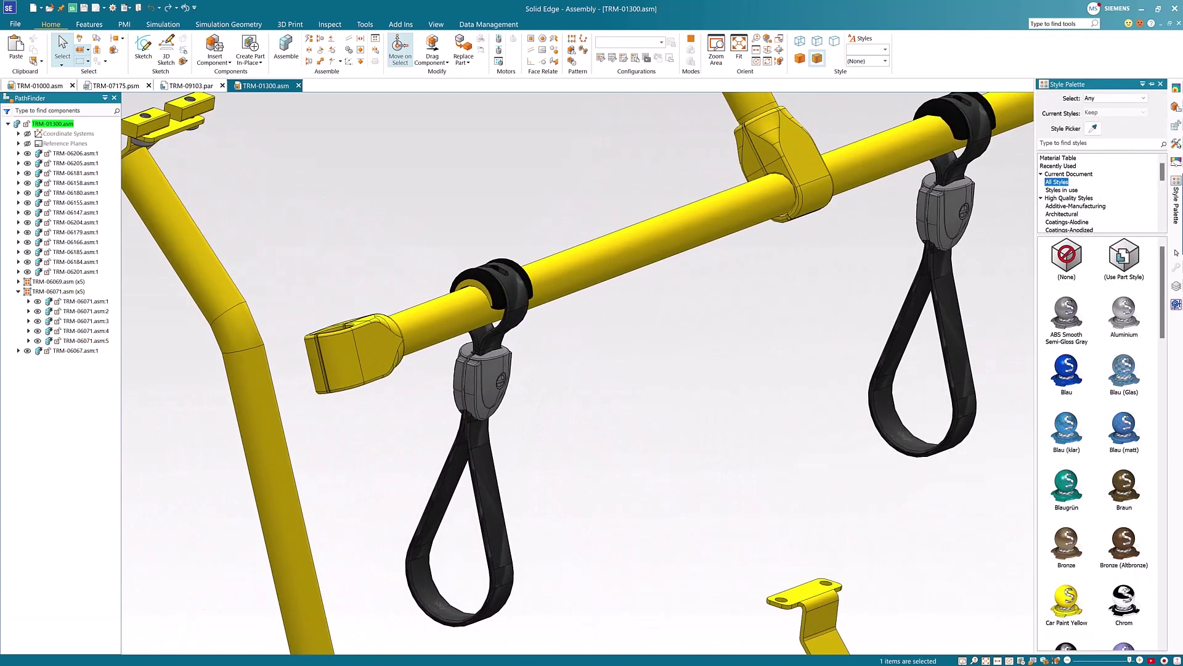
pyautogui.click(1094, 129)
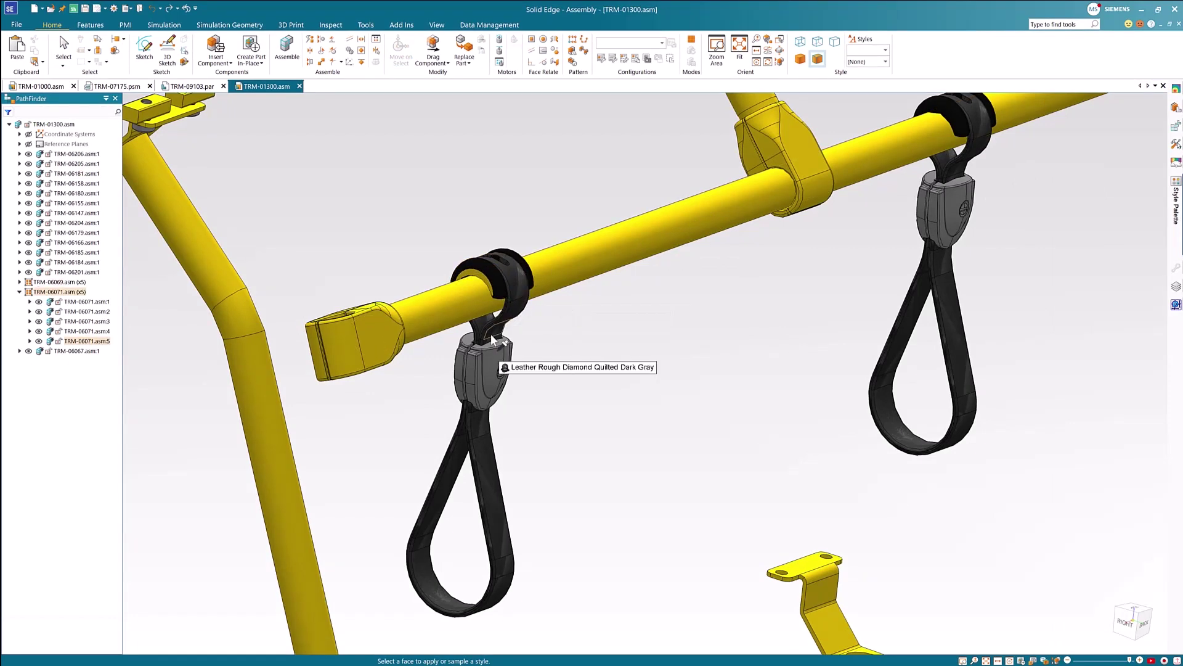
pyautogui.rightClick(500, 285)
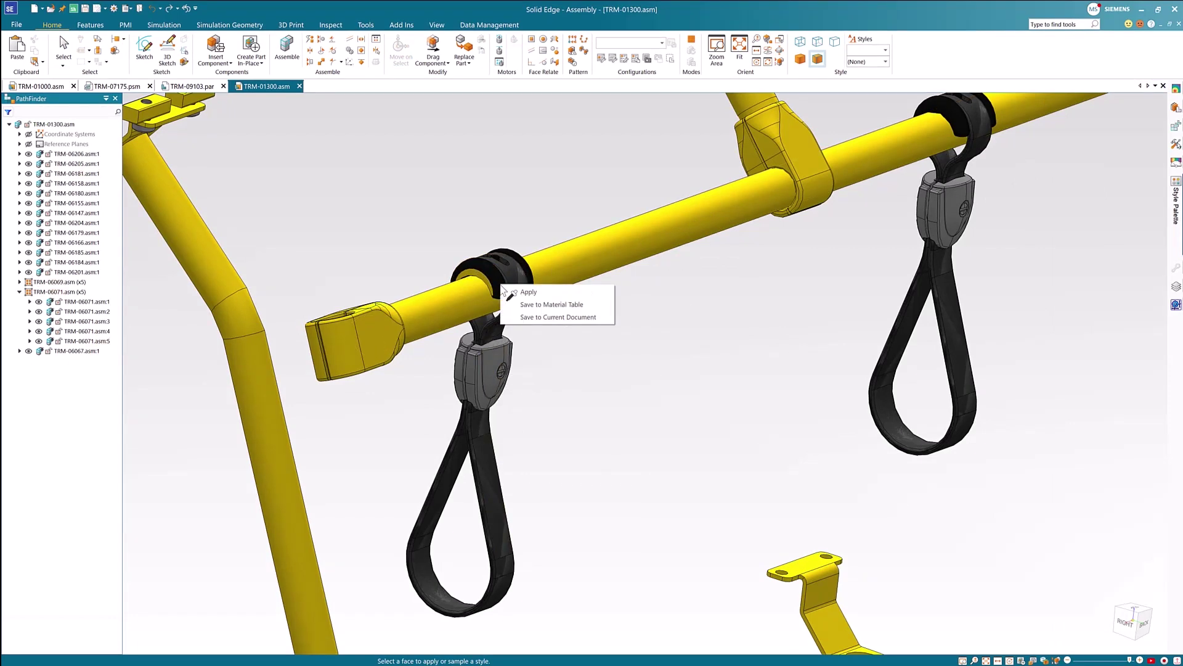
pyautogui.click(533, 294)
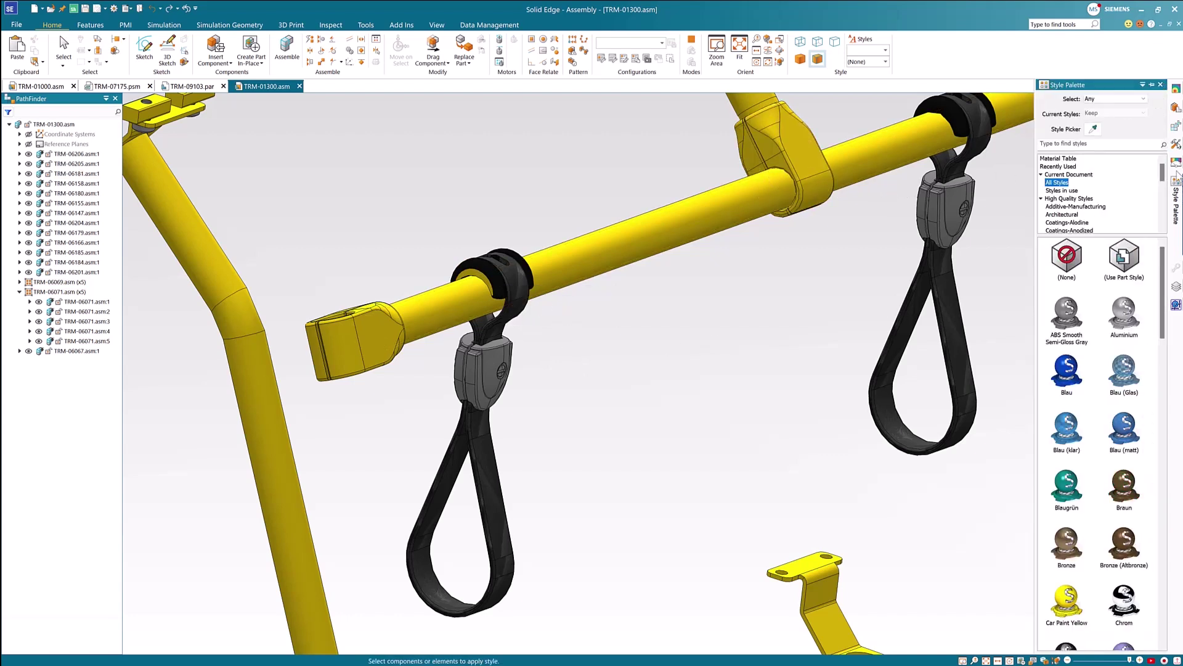
# Limit style application to faces and examine the grab straps and their clamps on the handrail
pyautogui.click(1152, 85)
pyautogui.click(1134, 113)
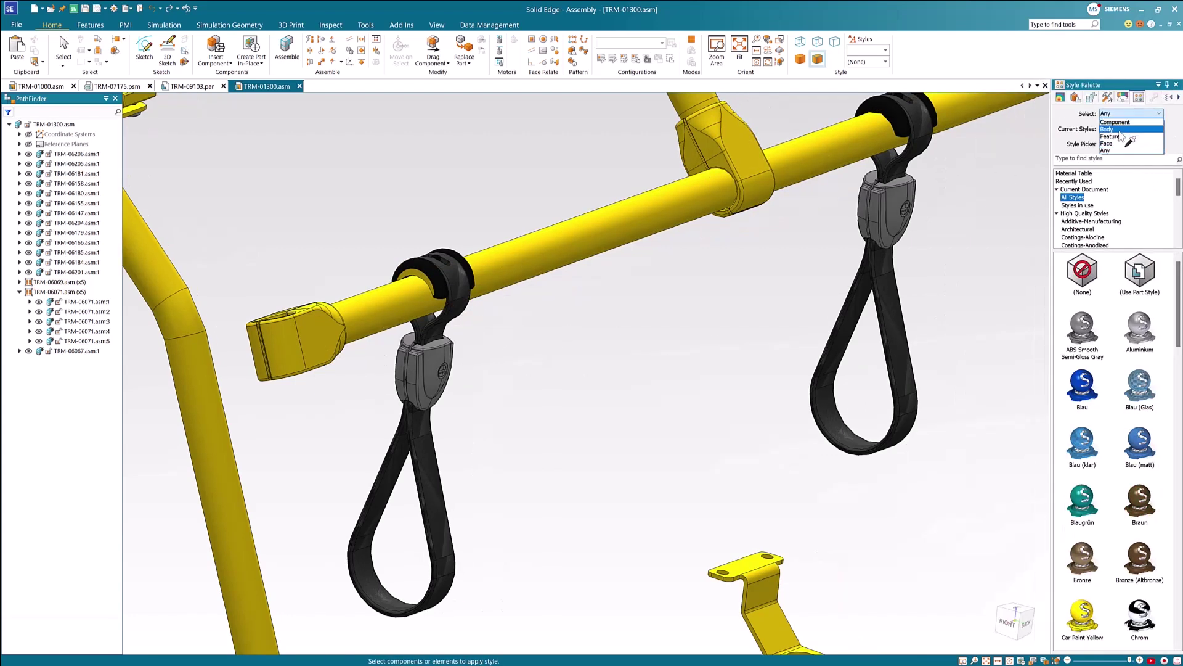
pyautogui.click(1125, 152)
pyautogui.scroll(4, 433, 290)
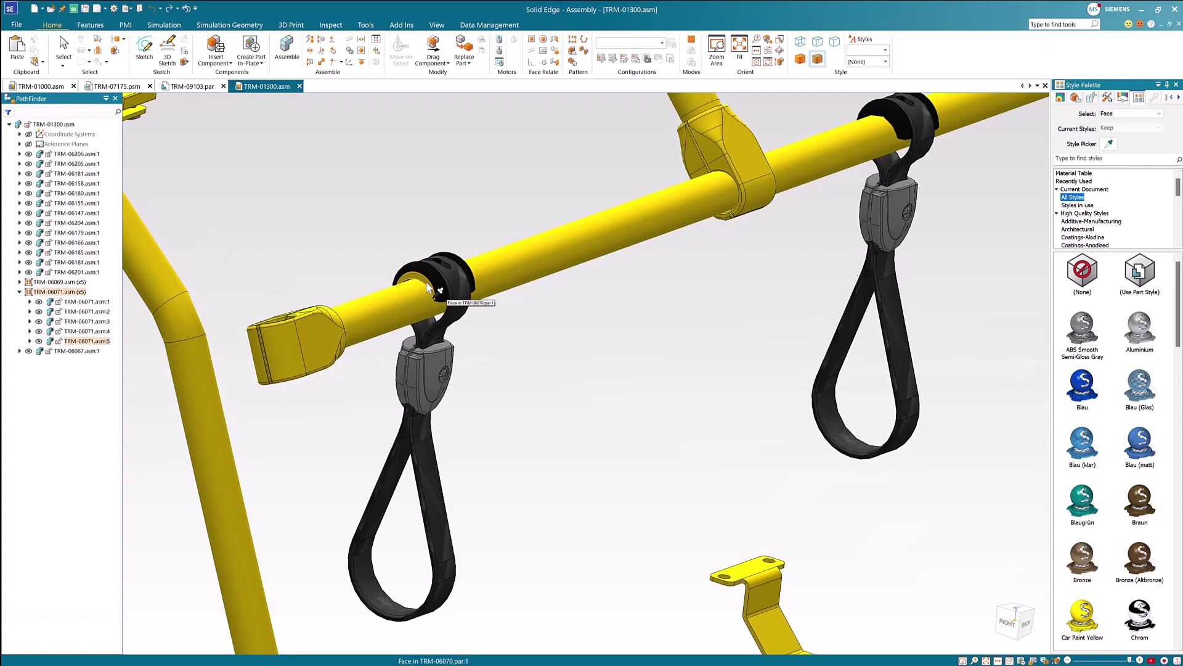
pyautogui.moveTo(436, 277); pyautogui.dragTo(433, 351, button='middle')
pyautogui.scroll(-10, 510, 483)
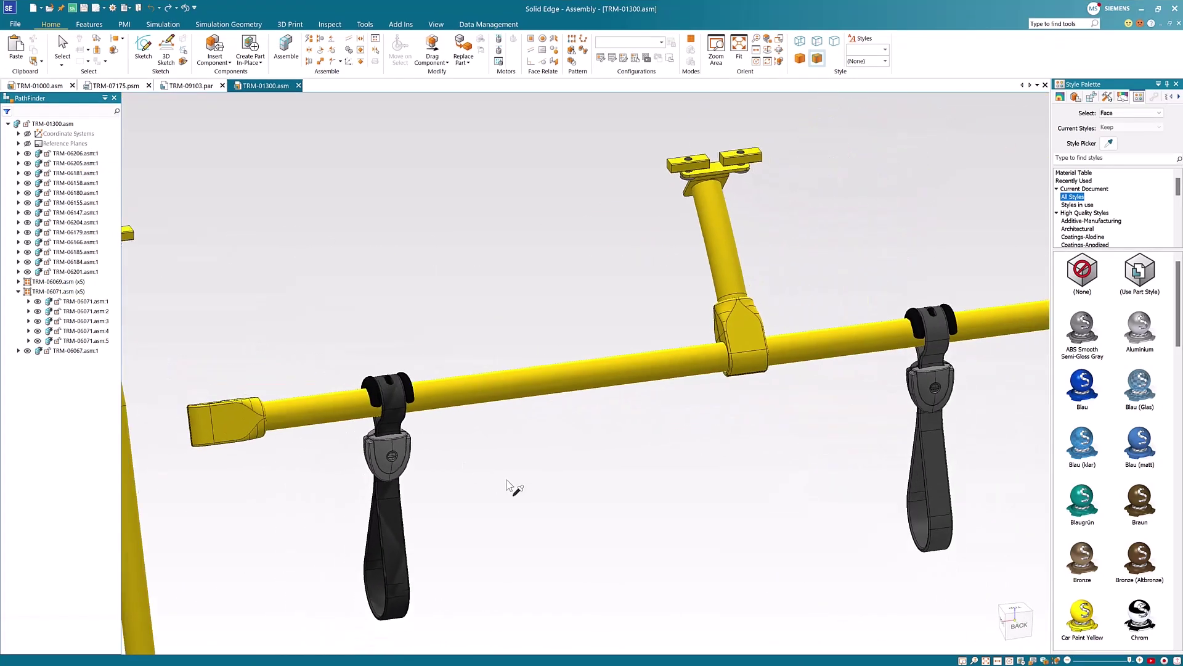
pyautogui.moveTo(632, 530); pyautogui.dragTo(827, 316, button='middle')
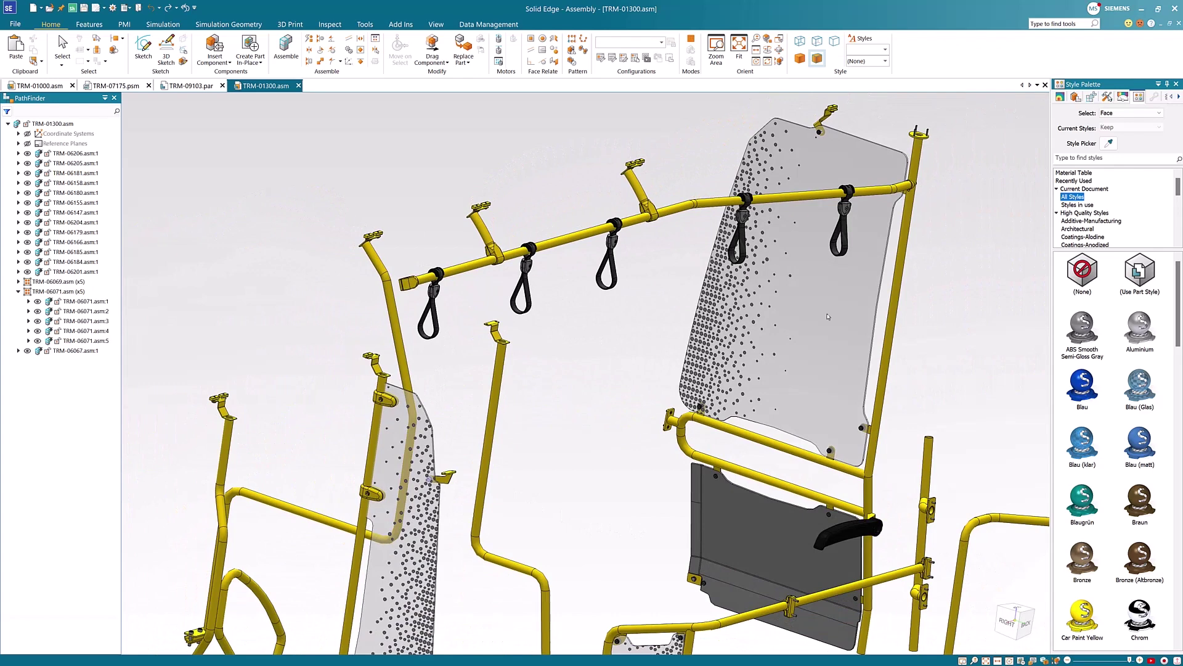
pyautogui.click(1167, 85)
# Open TRM-01400.asm from the bus assembly and start a sketch coincident with the planar panel face beside the long rectangular slot
pyautogui.click(40, 85)
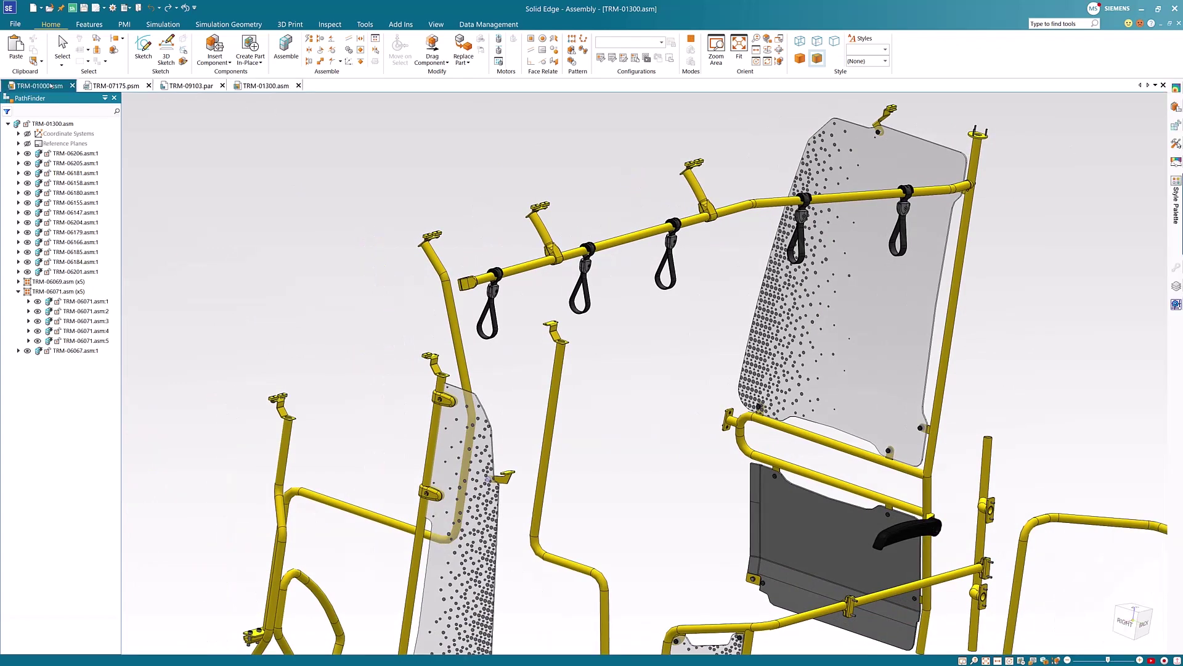
pyautogui.rightClick(87, 196)
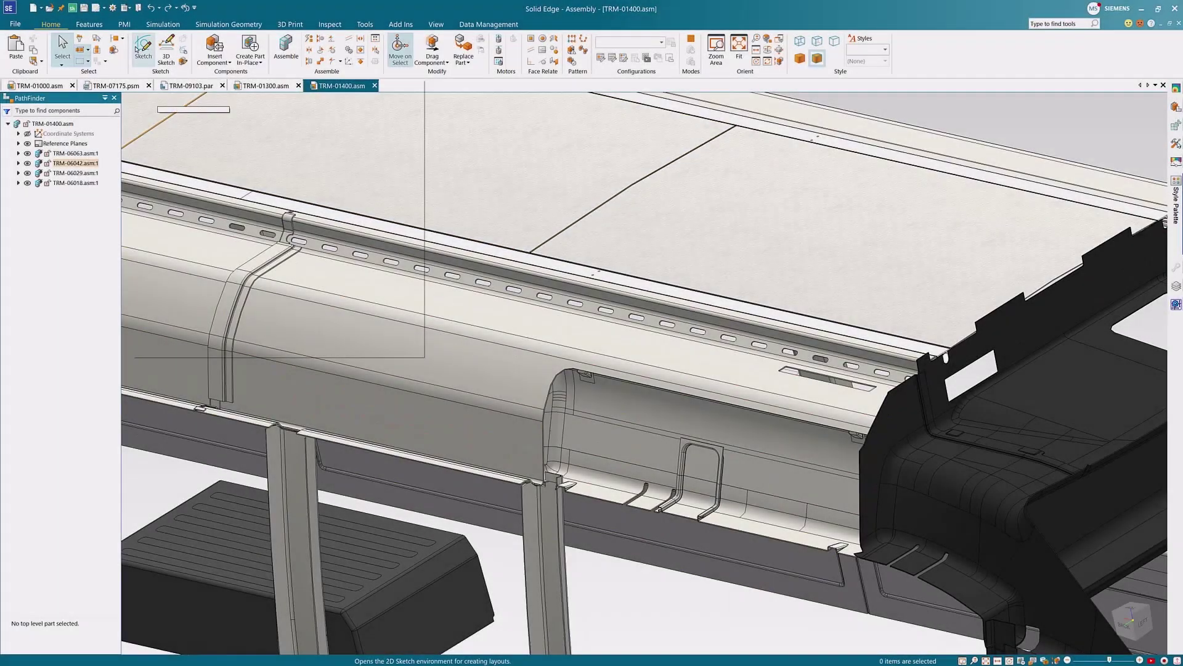
pyautogui.click(141, 49)
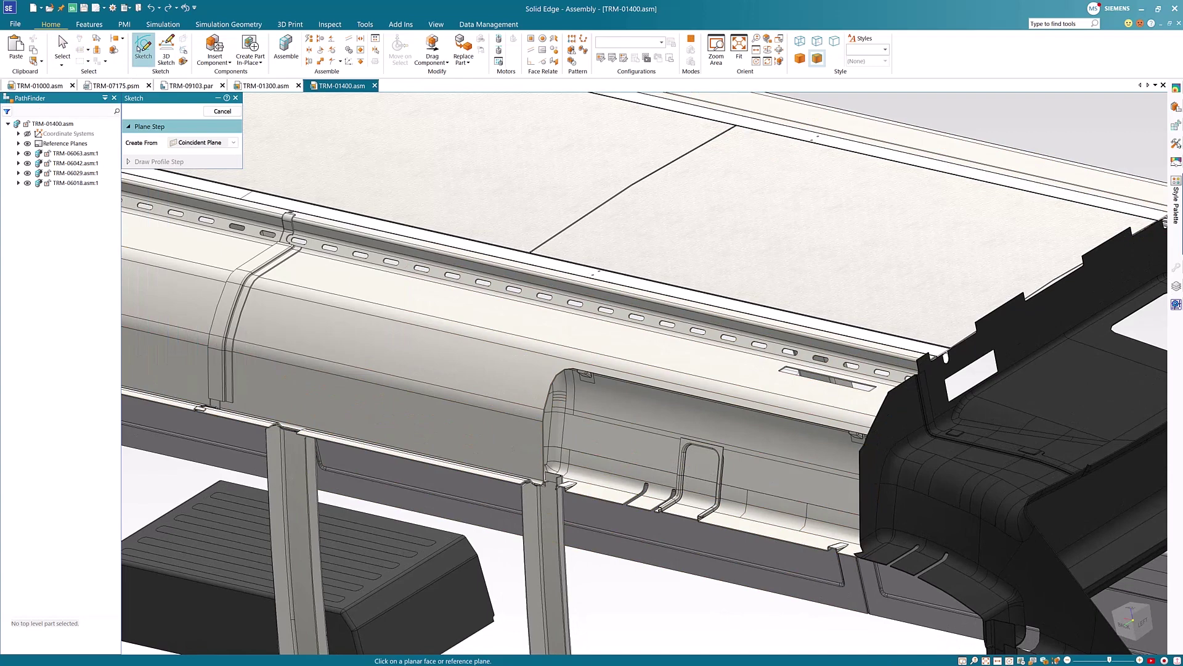
pyautogui.click(800, 380)
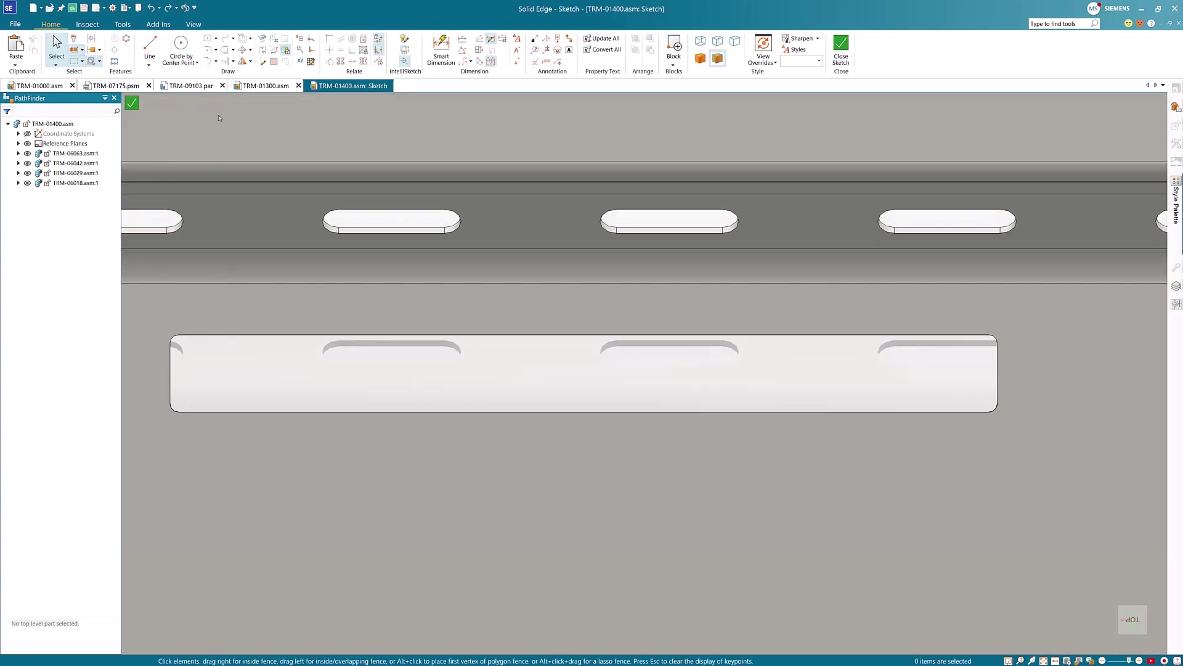
# Sketch a 210 by 55 mm rectangle by center, centred beside the long rectangular slot, and finish it as an assembly cutout
pyautogui.click(206, 39)
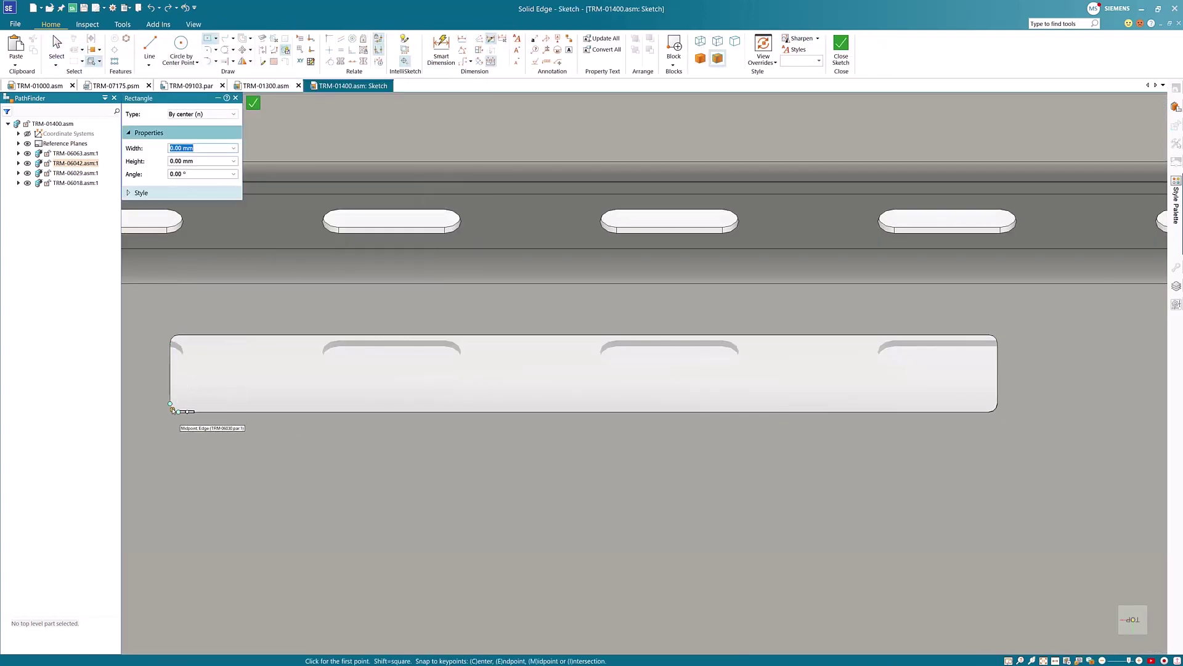
pyautogui.scroll(-3, 592, 417)
pyautogui.click(583, 493)
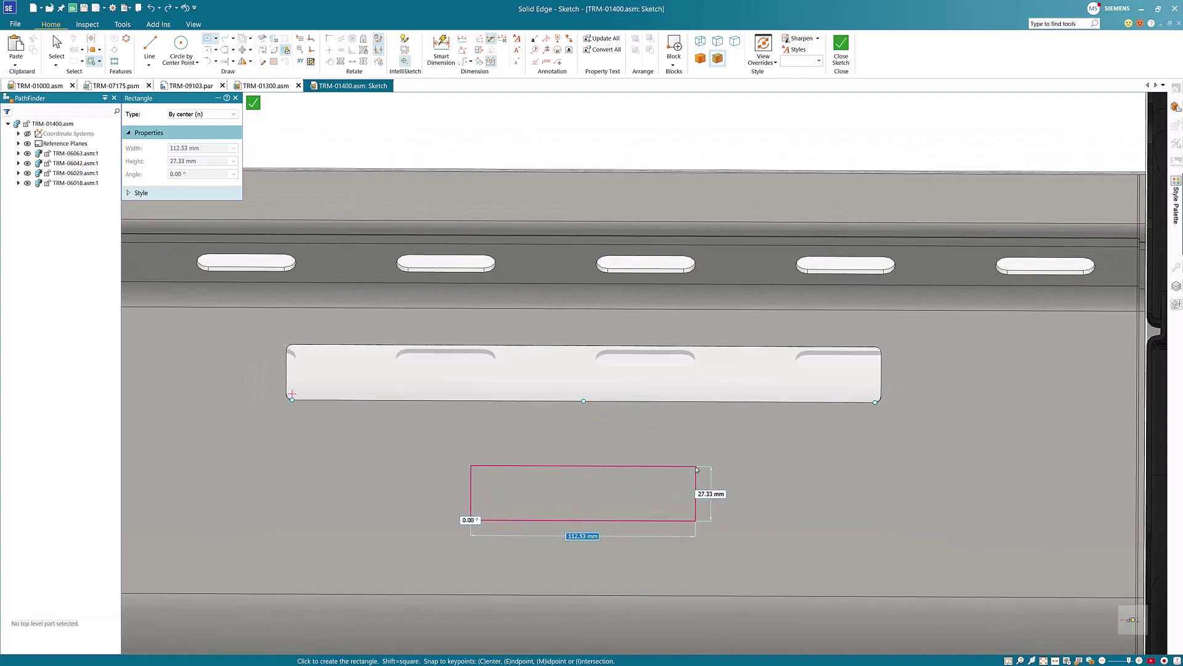
pyautogui.write('210')
pyautogui.press('Tab')
pyautogui.write('55')
pyautogui.press('Tab')
pyautogui.press('Return')
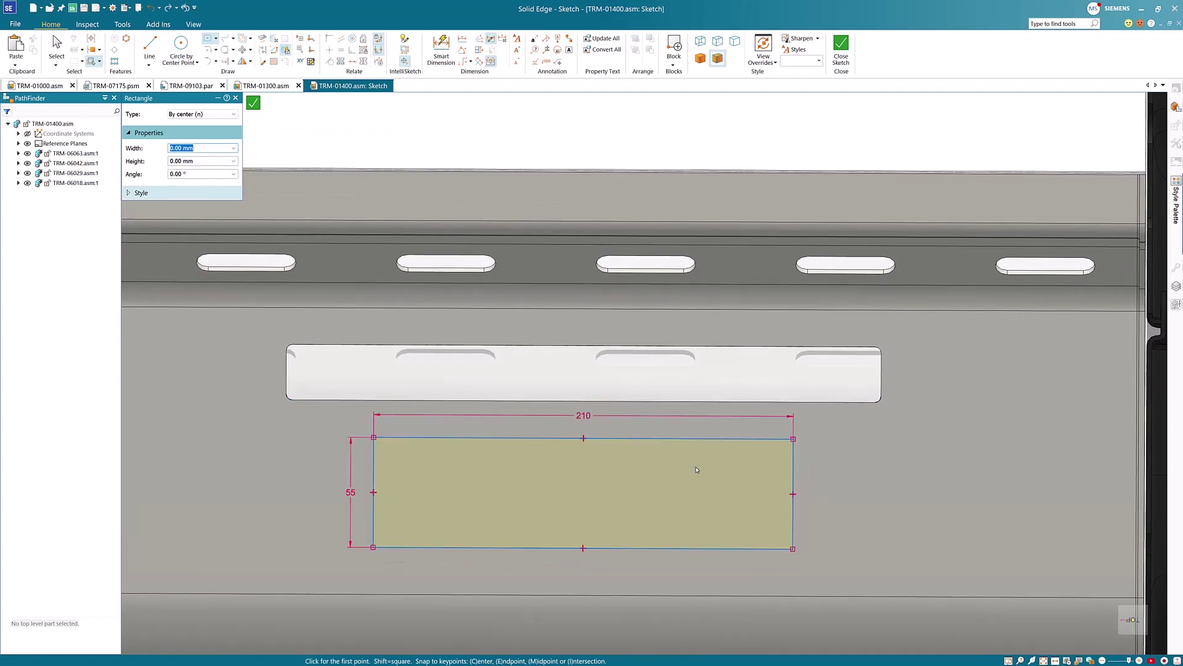
pyautogui.click(253, 103)
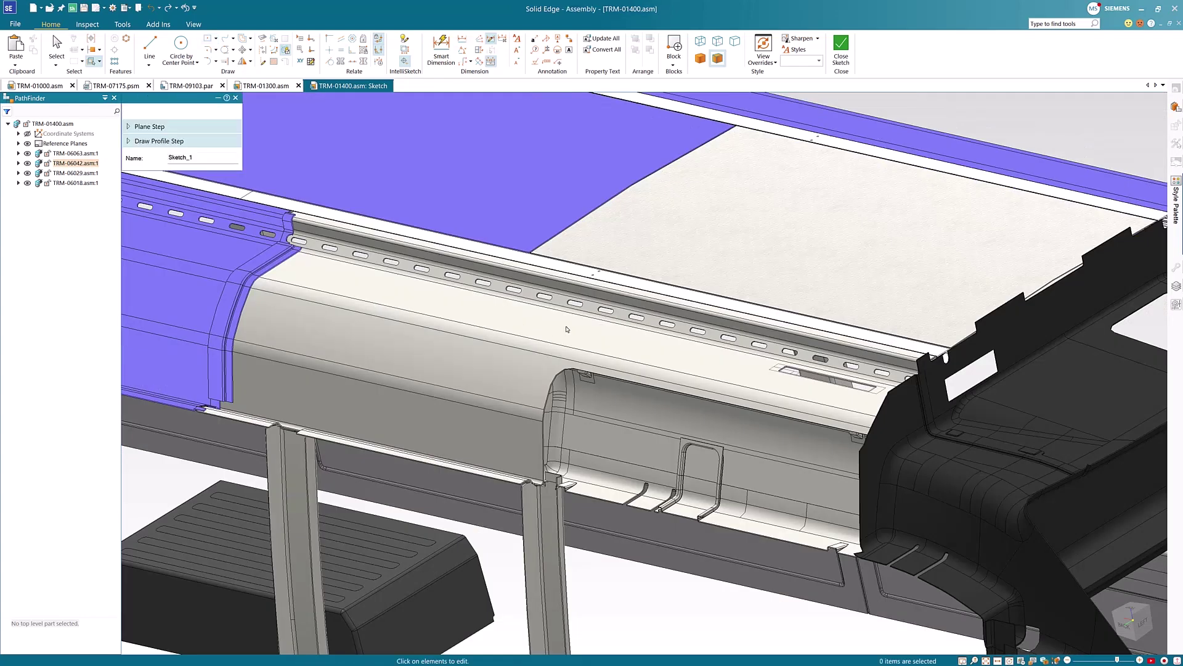
pyautogui.click(222, 111)
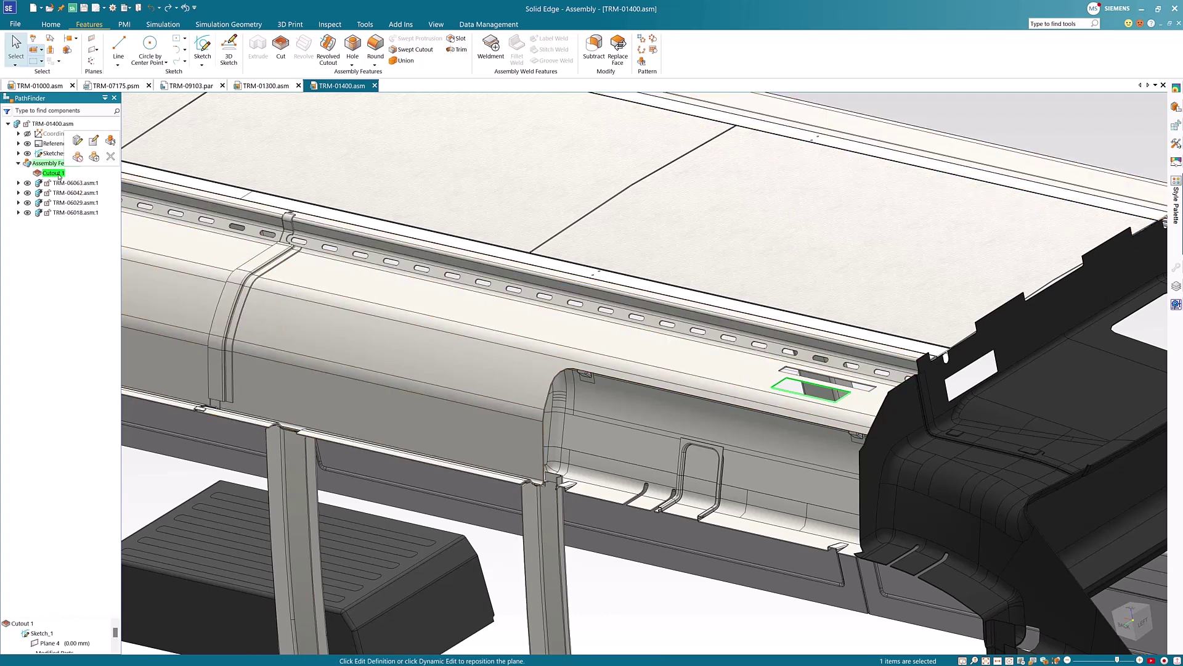
# Pattern the new cutout along the panel as a rectangular pattern with X count 4, Y count 1 and 1500 mm spacing
pyautogui.click(642, 41)
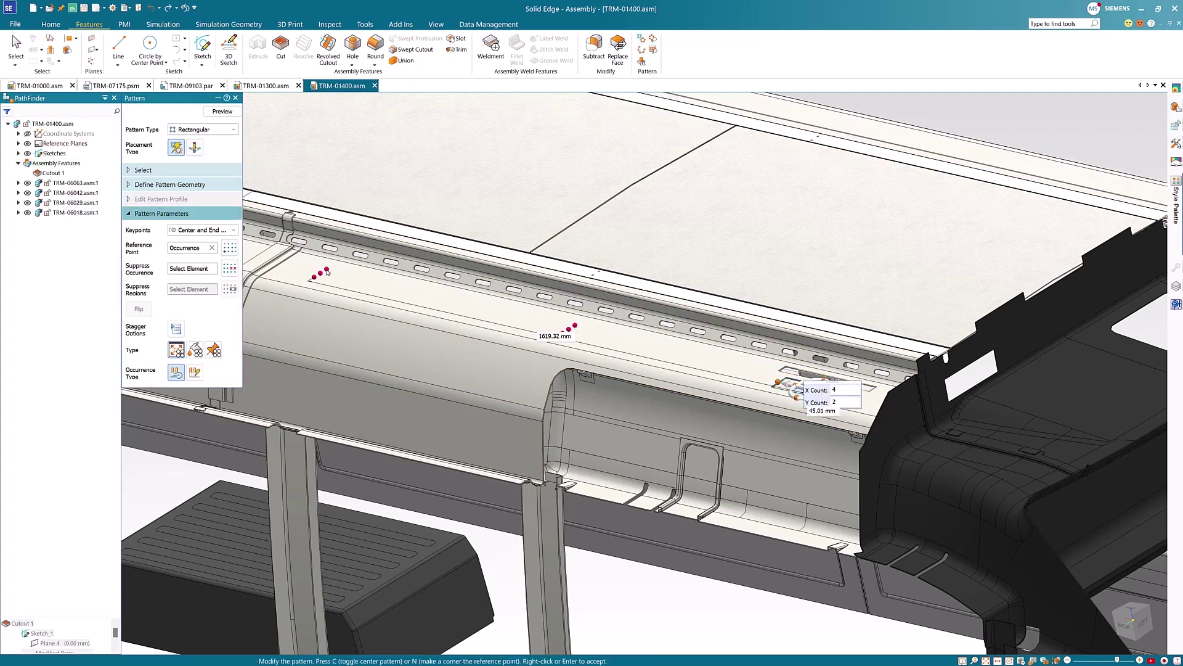
pyautogui.write('4')
pyautogui.press('Tab')
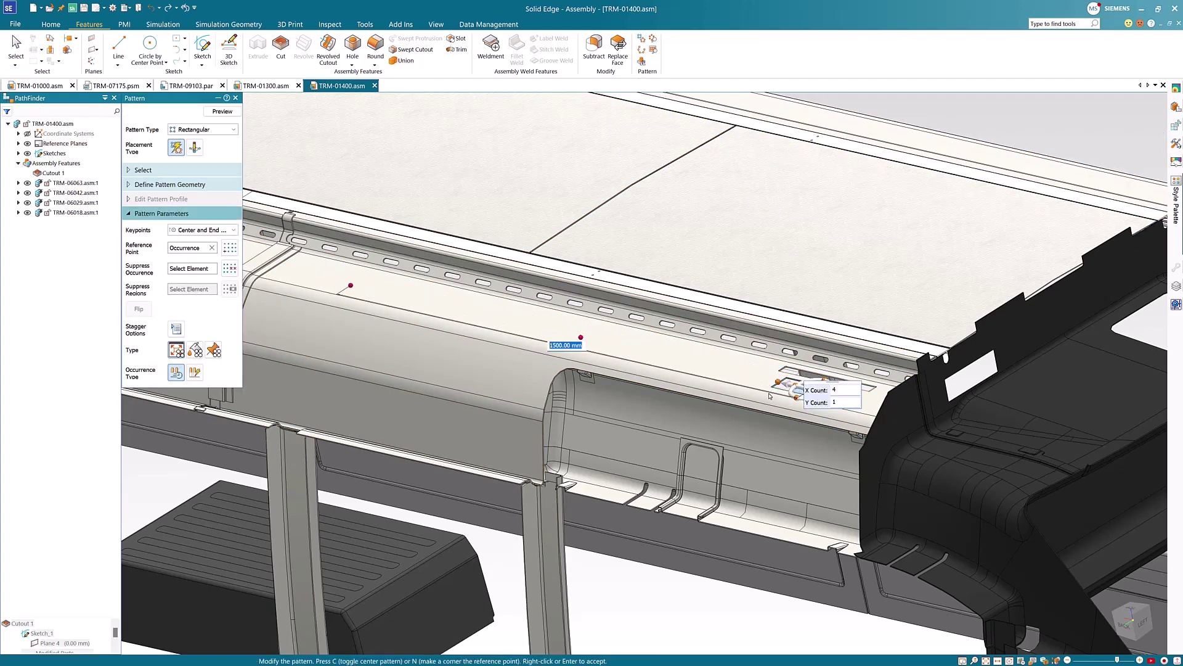
pyautogui.rightClick(769, 397)
pyautogui.rightClick(769, 396)
pyautogui.click(679, 605)
pyautogui.scroll(-3, 679, 605)
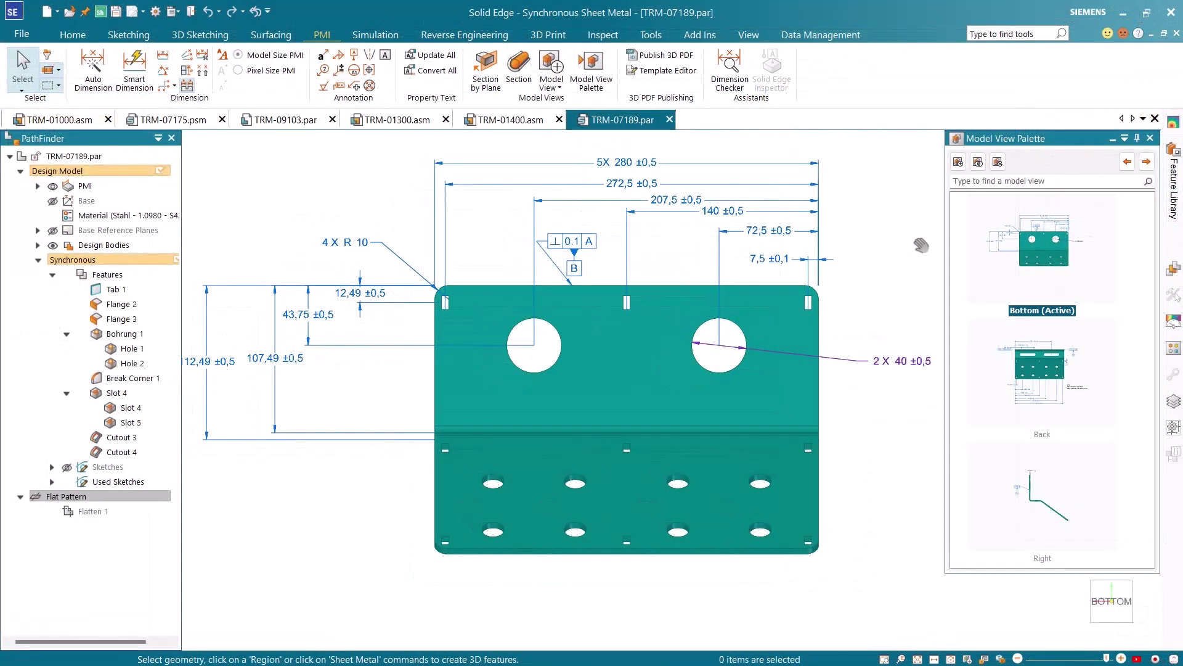
# Attach a position feature control frame of Ø 0.2 at maximum material condition, datums A, B and C, to the 2X 40 hole diameter dimension
pyautogui.click(912, 356)
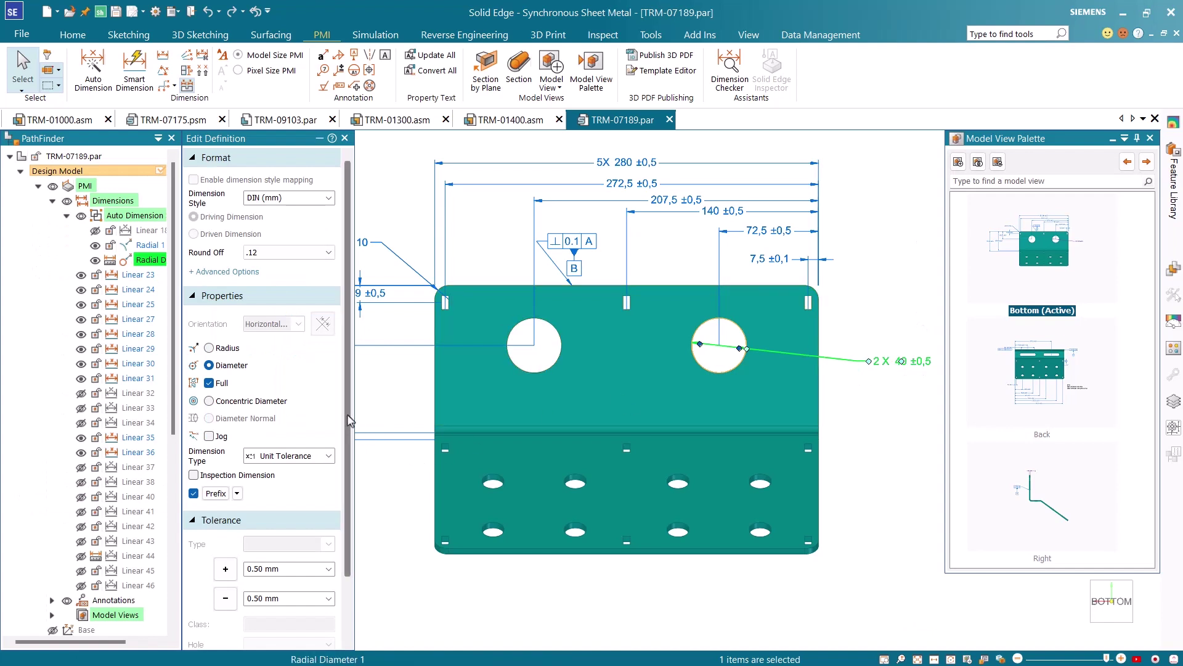
pyautogui.scroll(-2, 352, 546)
pyautogui.scroll(-3, 351, 503)
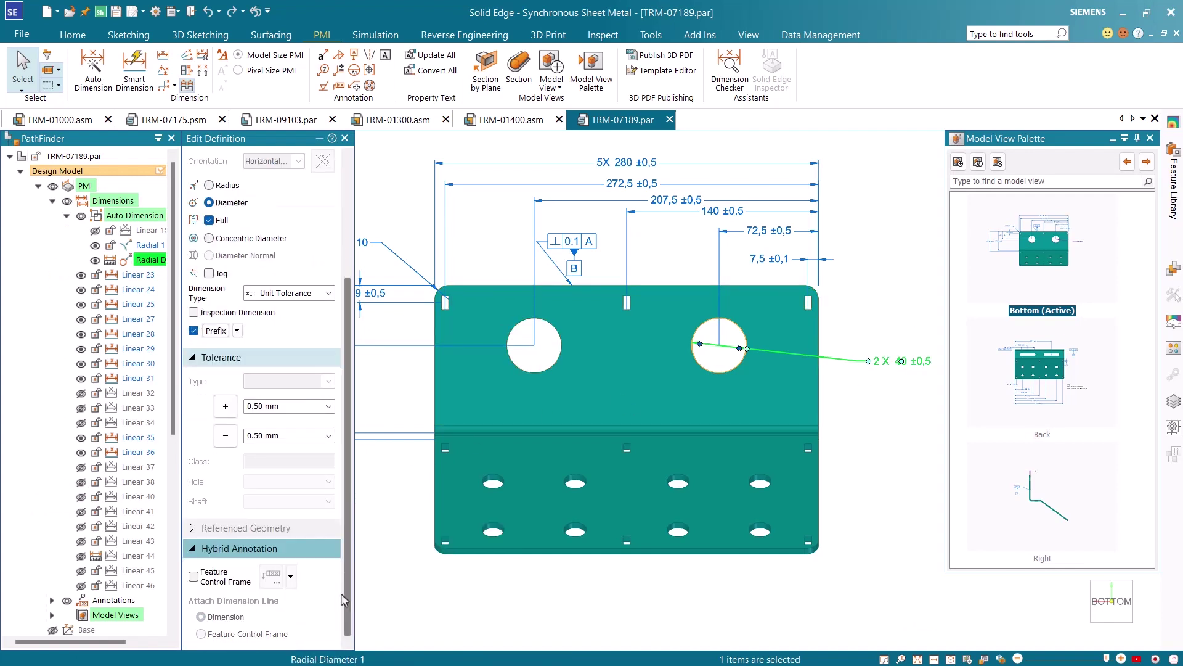
pyautogui.click(193, 575)
pyautogui.click(290, 576)
pyautogui.click(280, 597)
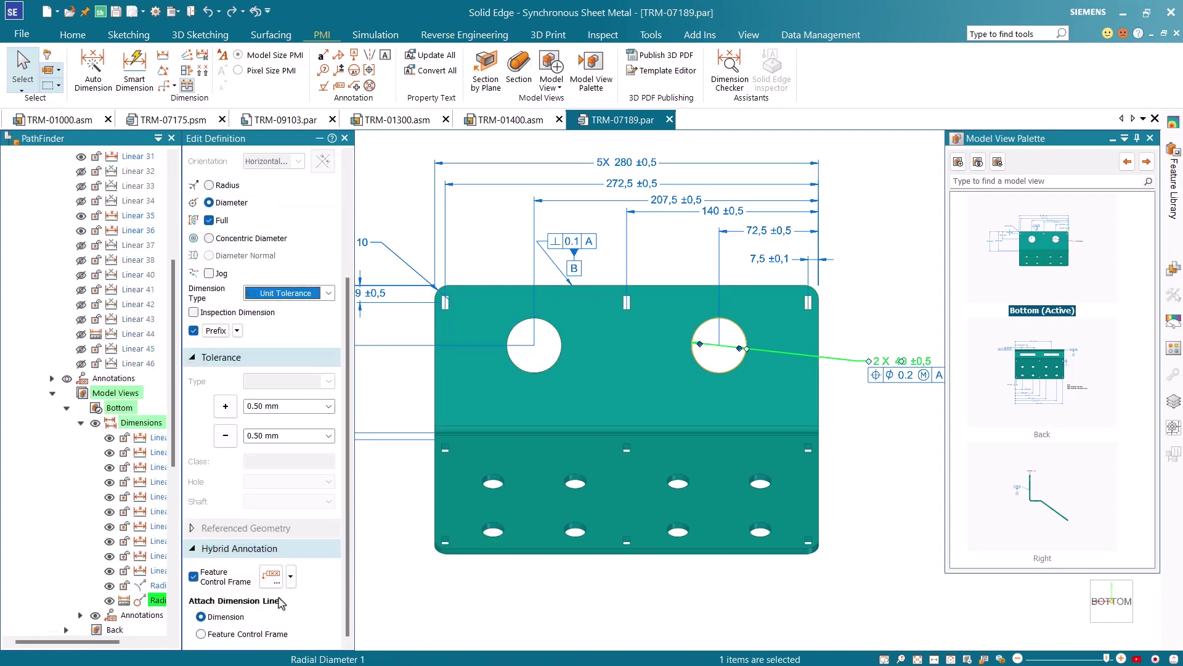
pyautogui.click(869, 499)
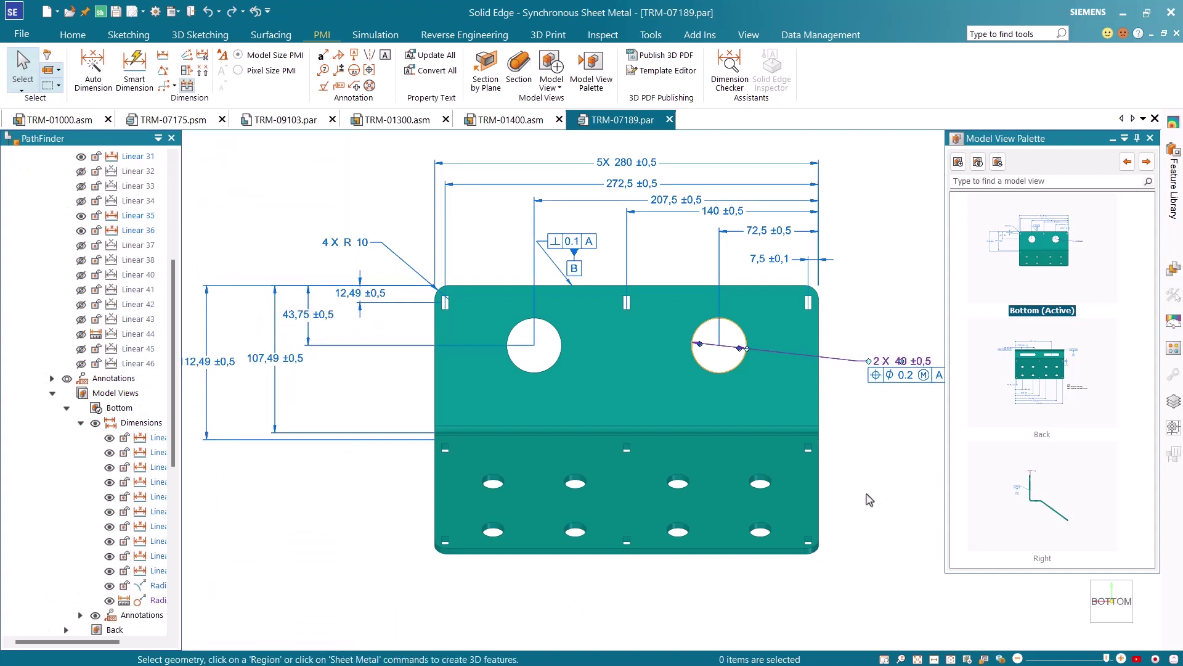
pyautogui.keyDown('shift'); pyautogui.moveTo(869, 499); pyautogui.dragTo(818, 504, button='middle'); pyautogui.keyUp('shift')
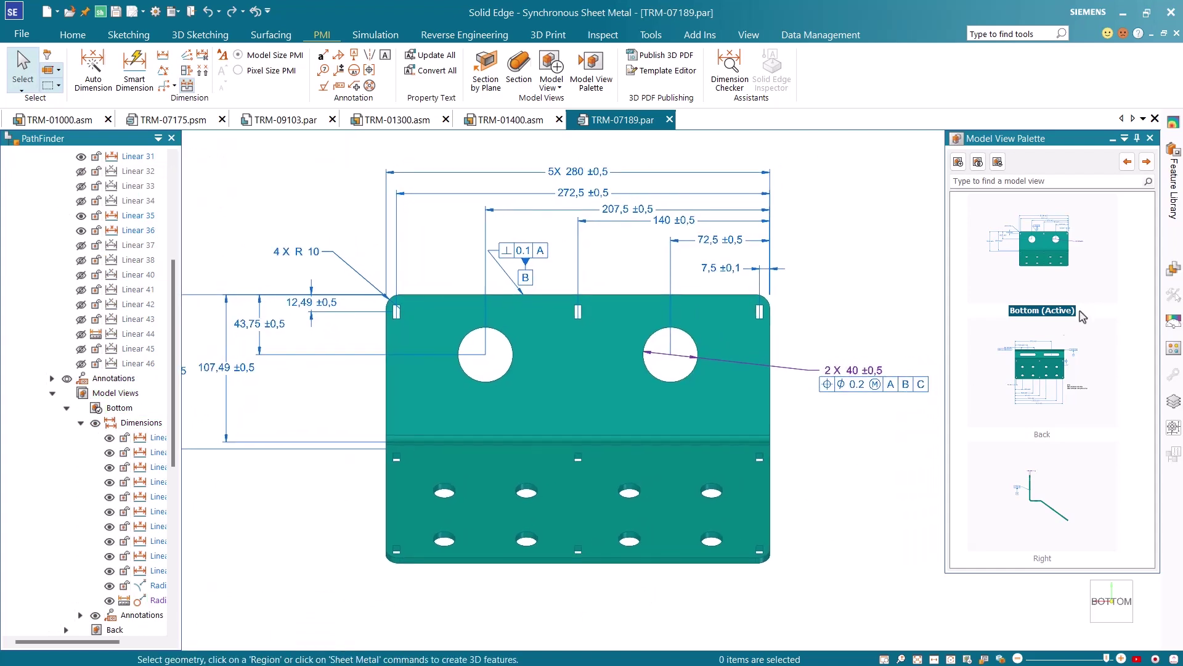
# Activate the Back model view and add the subscript SEE NOTE to the feature control frame under the 2X 15 X 90 slot callout
pyautogui.doubleClick(1038, 373)
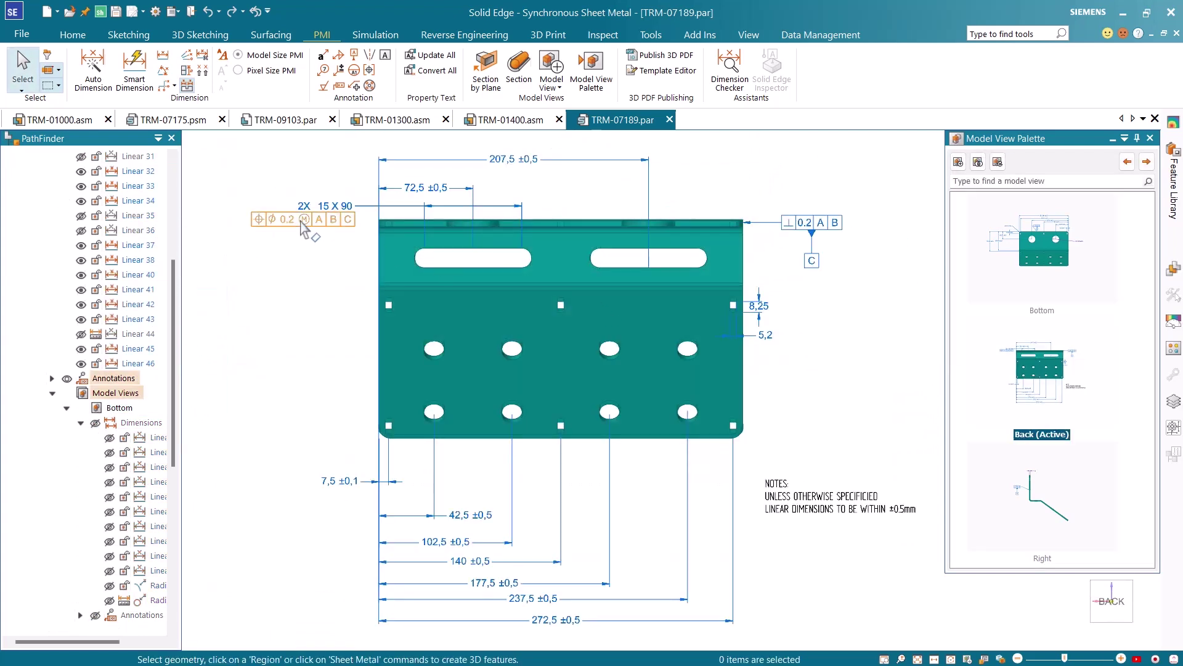
pyautogui.click(302, 228)
pyautogui.click(233, 209)
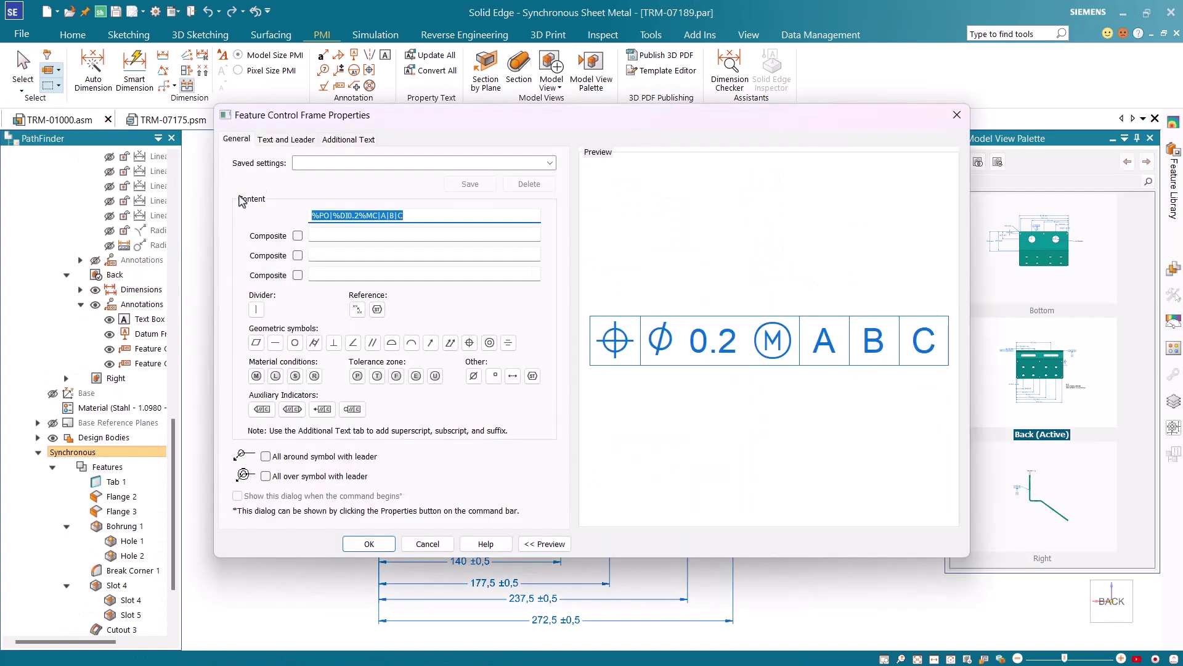
pyautogui.click(347, 140)
pyautogui.write('SEE NOTE')
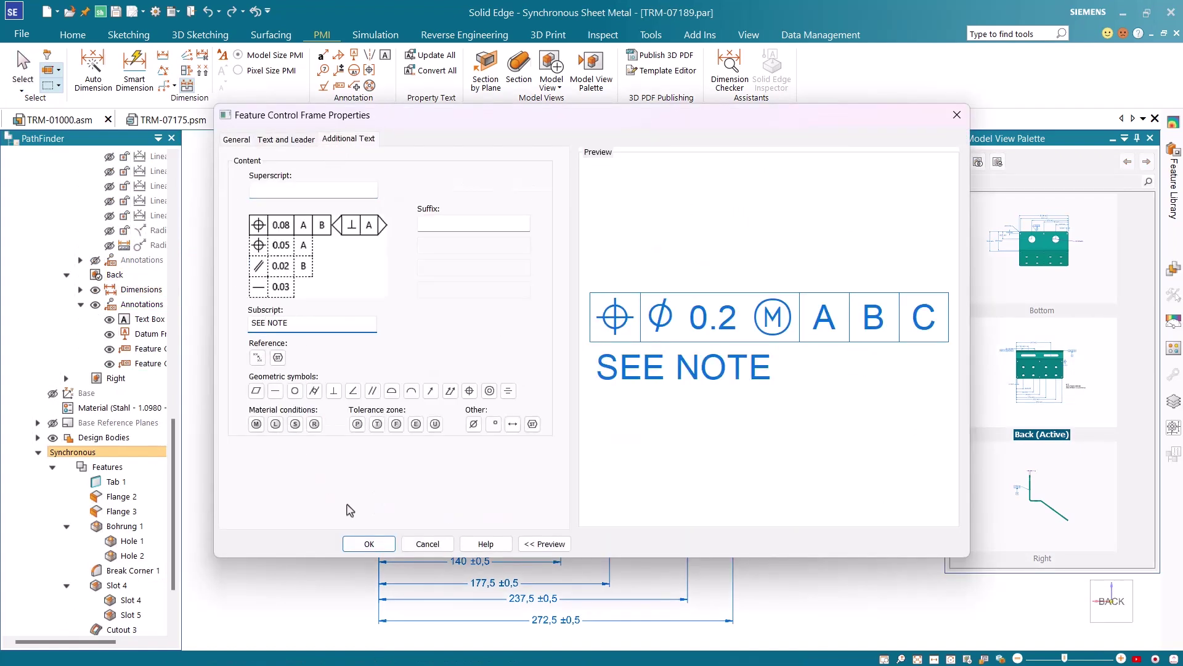
pyautogui.click(369, 543)
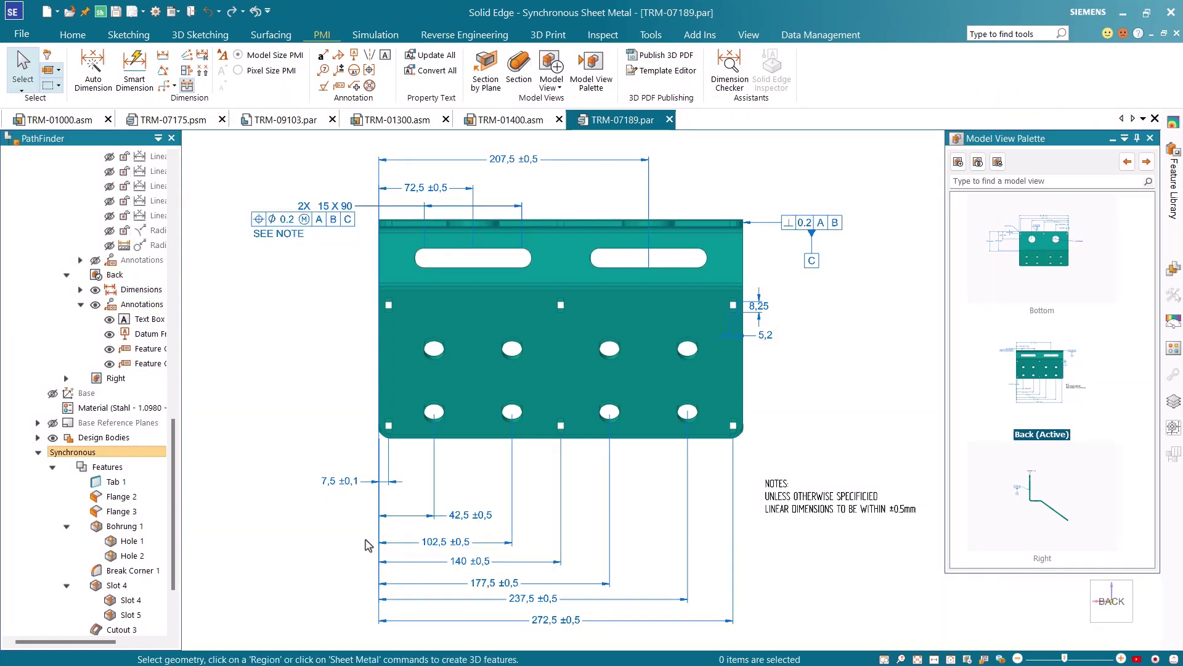
# In the Right model view, attach an ISO Basic surface texture symbol with value 0.8 to the 5 mm thickness dimension and close the Model View Palette
pyautogui.click(1041, 483)
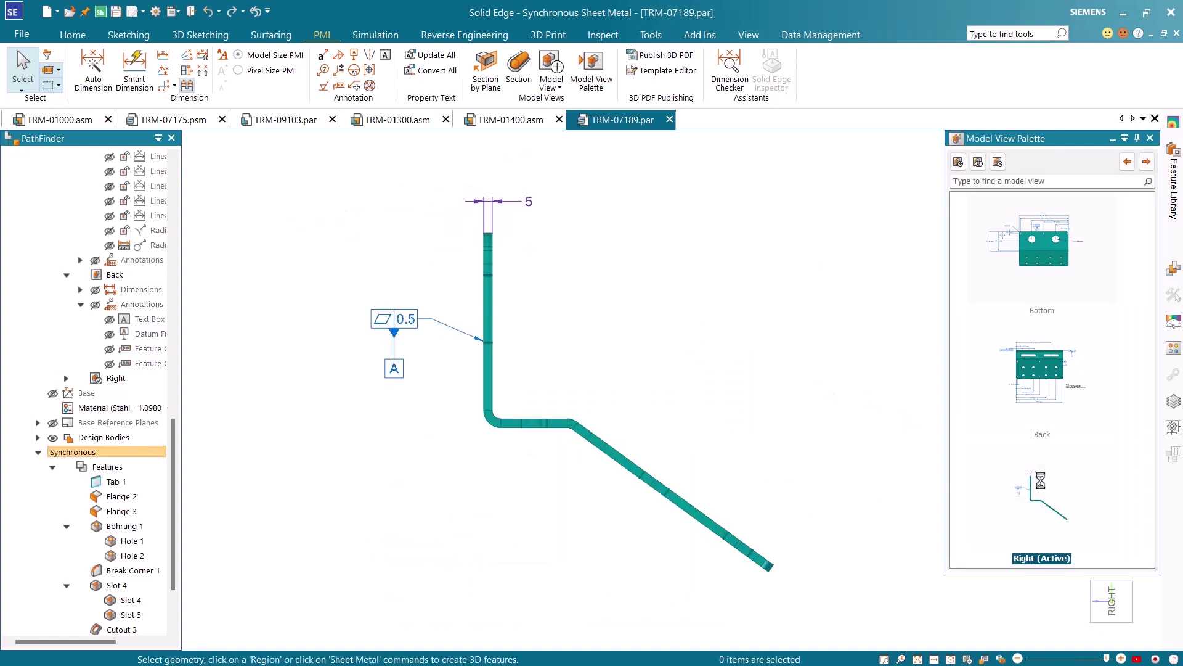
pyautogui.click(323, 86)
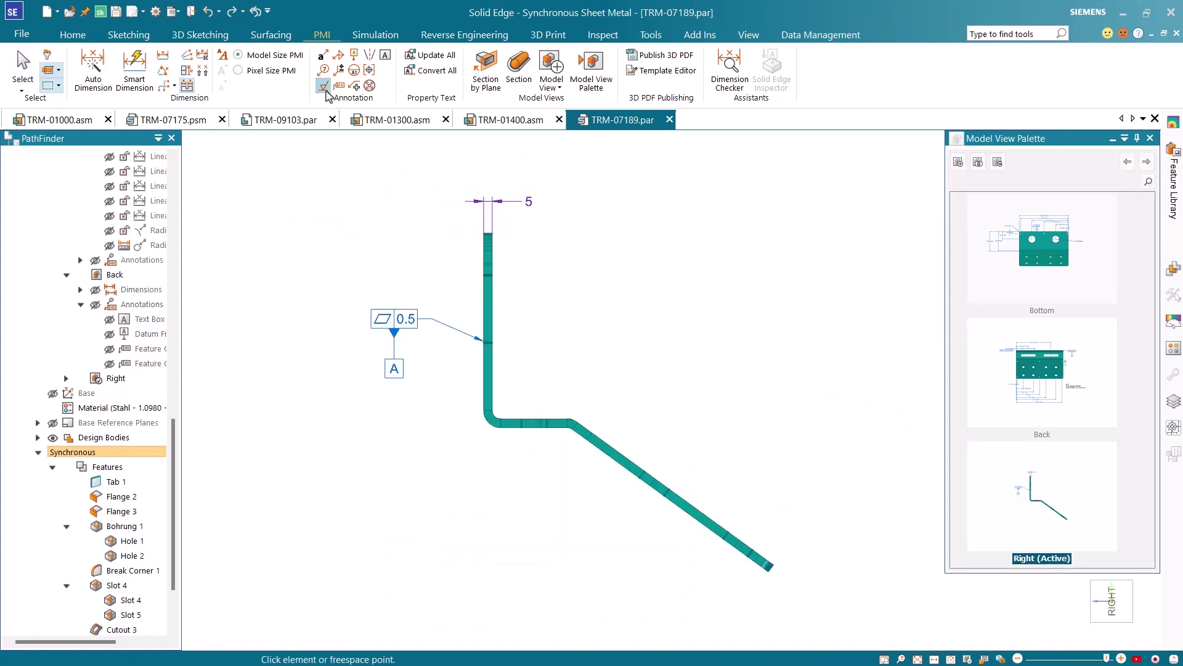
pyautogui.click(500, 300)
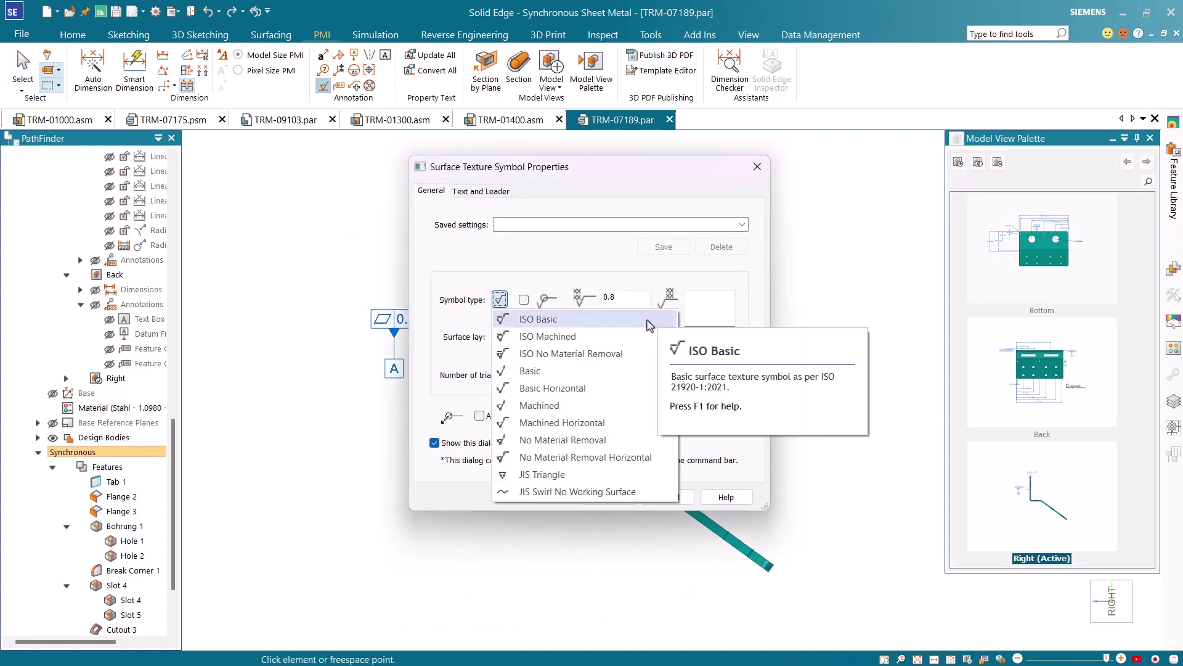
pyautogui.click(610, 322)
pyautogui.click(606, 497)
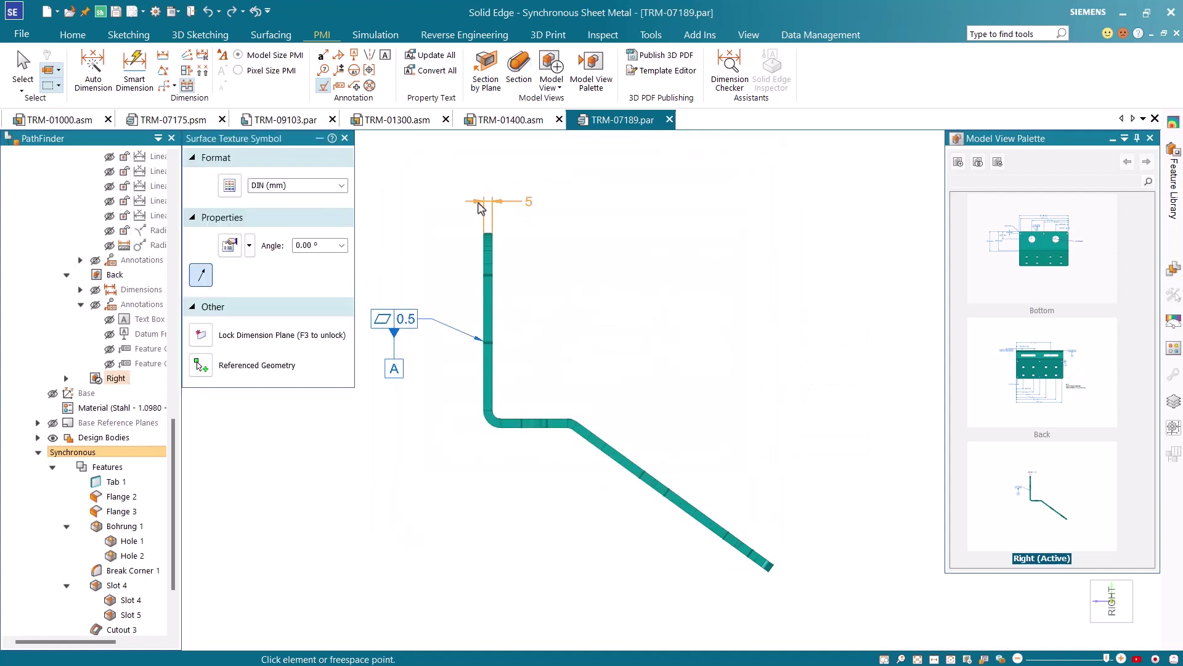
pyautogui.click(482, 202)
pyautogui.click(443, 203)
pyautogui.press('Escape')
pyautogui.click(1150, 138)
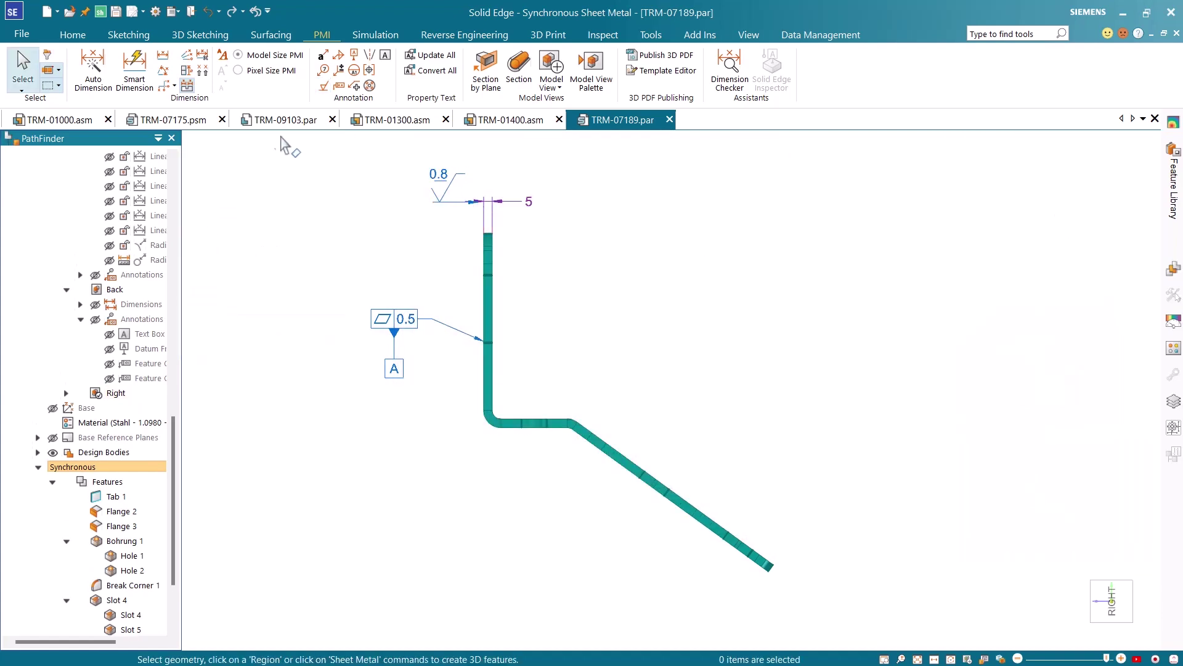
# Open TRM-07224.par, auto-dimension it from its two perpendicular center reference planes, and orient the part to the Front view
pyautogui.click(86, 11)
pyautogui.click(597, 62)
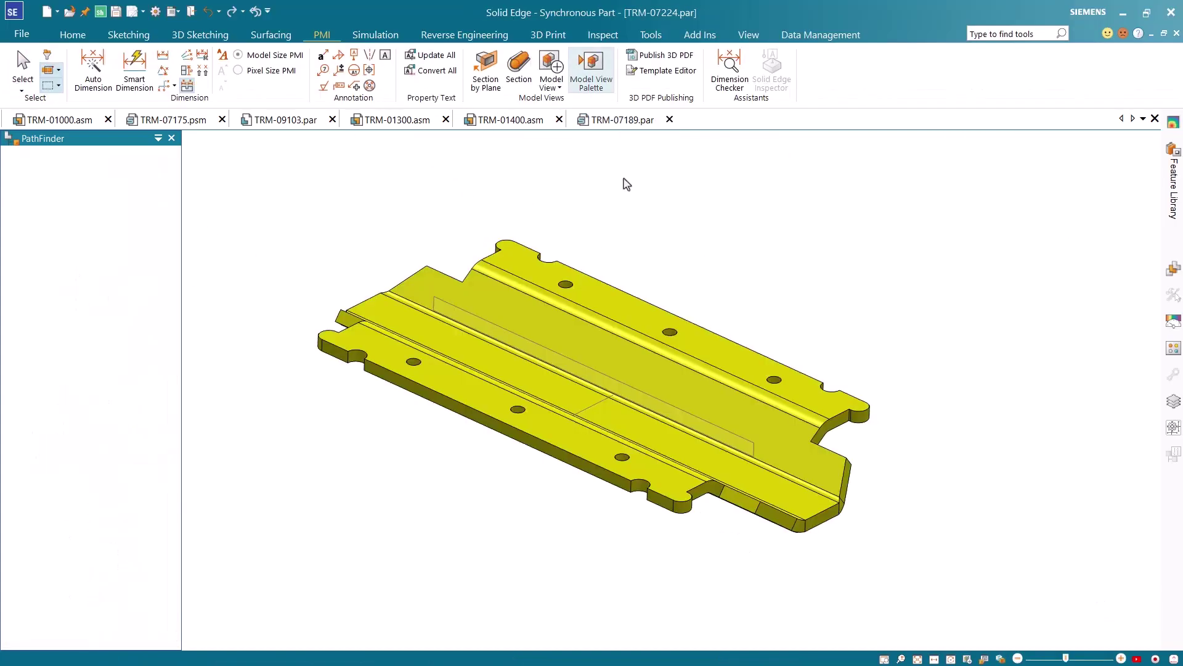
pyautogui.click(94, 68)
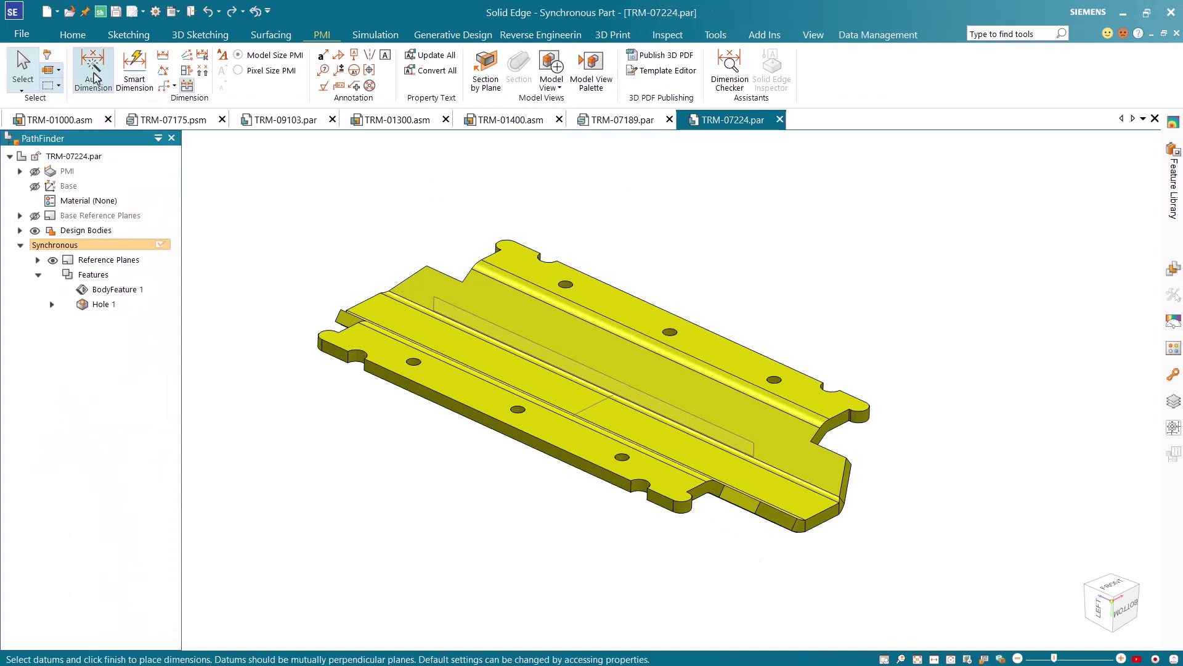
pyautogui.click(496, 327)
pyautogui.click(589, 404)
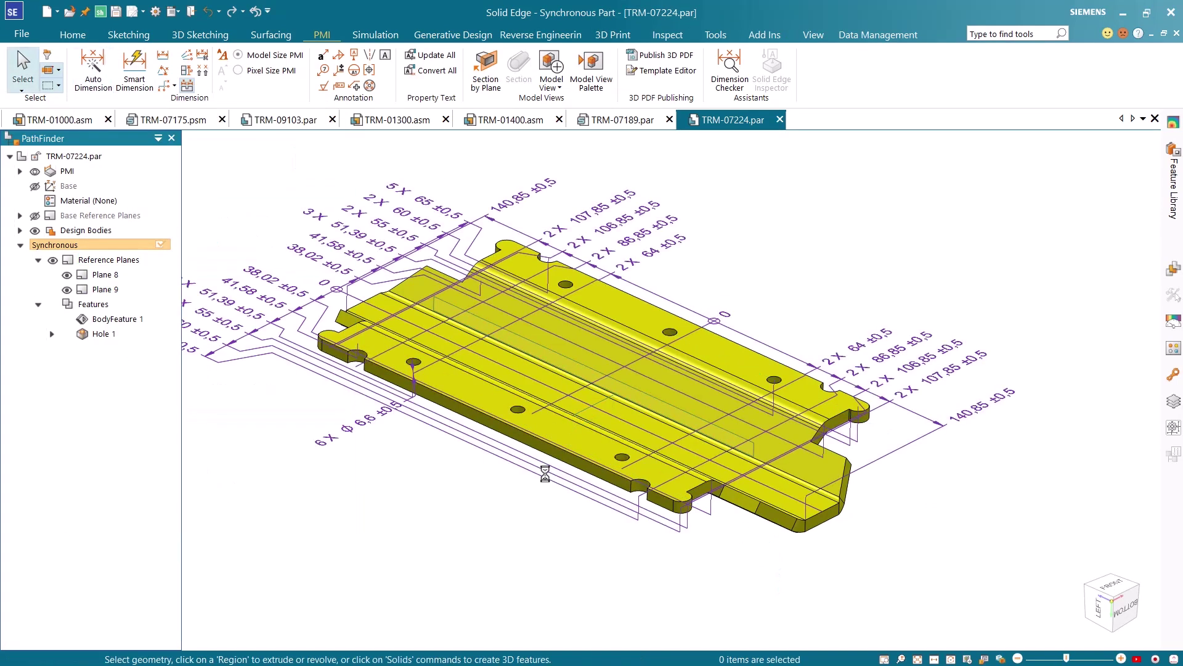
pyautogui.click(1111, 585)
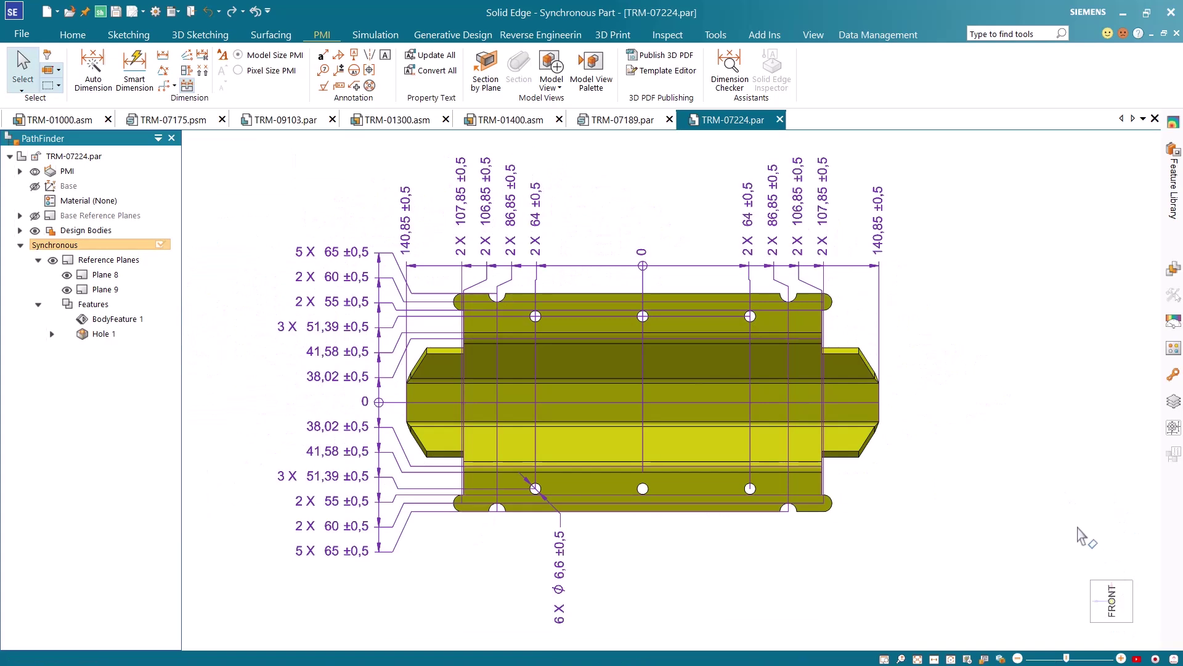
# Switch back to the main bus assembly TRM-01000.asm
pyautogui.click(74, 119)
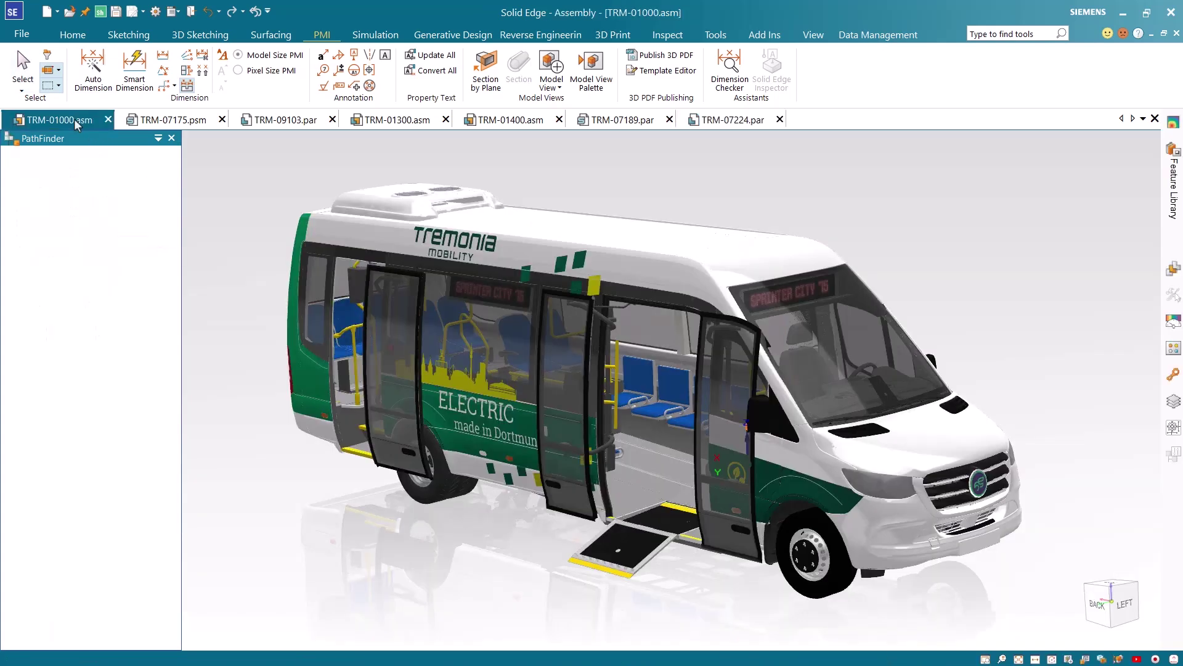